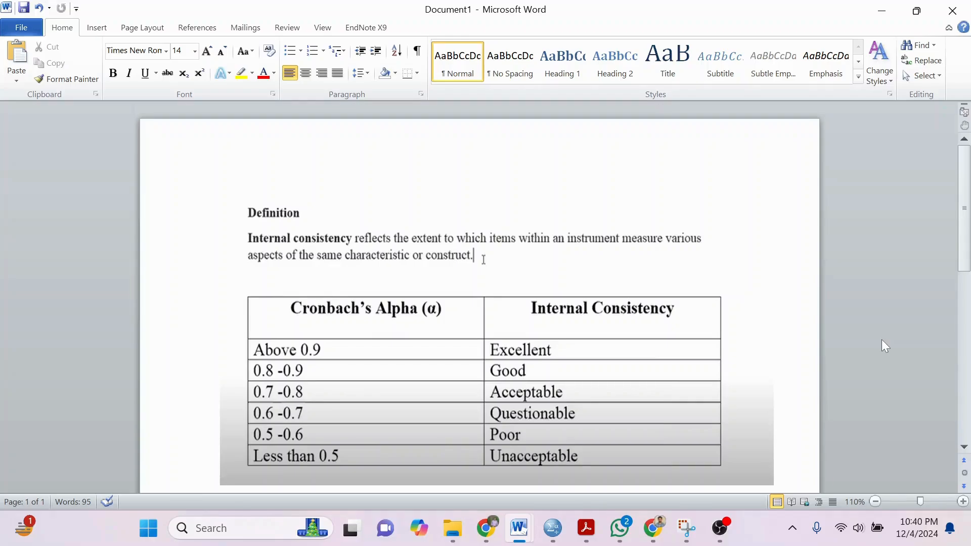
- Add the Perceived Health Risk (PHR) questionnaire example, with its five numbered items and closing test question, below the Cronbach's Alpha table
text(You have a questionnaire assessing Perceived Health Risk (PHR). It includes five items (questions), each rated on a 5-point Likert scale (1 = Strongly Disagree to 5 = Strongly Agree): PHR1: I am concerned about my health risks. PHR2: Using IoT health devices makes me aware of my health conditions. PHR3: Health risks motivate me to monitor my well-being. PHR4: IoT health devices provide reliable risk information. PHR5: My awareness of health risks influences my actions. You want to test whether these items consistently measure the construct "Perceived Health Risk.")
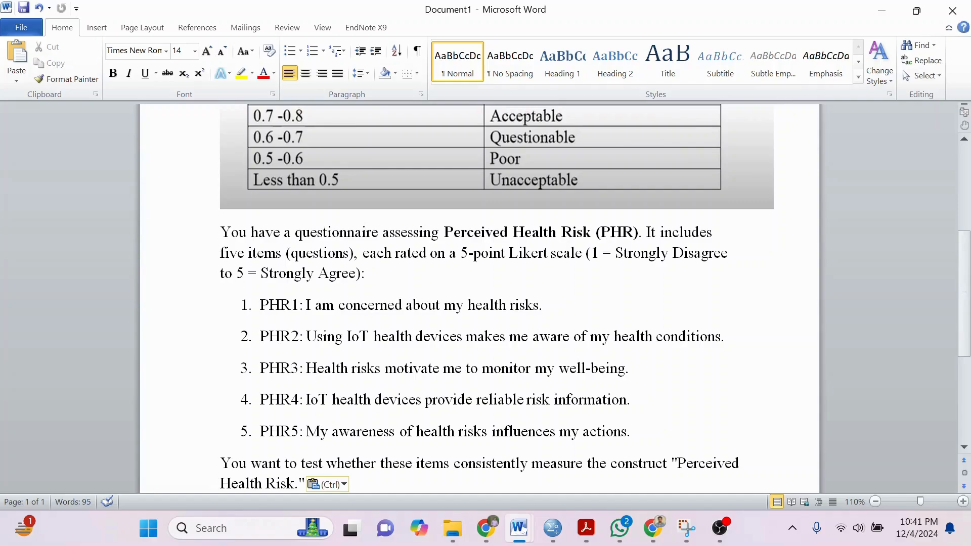
key(Return)
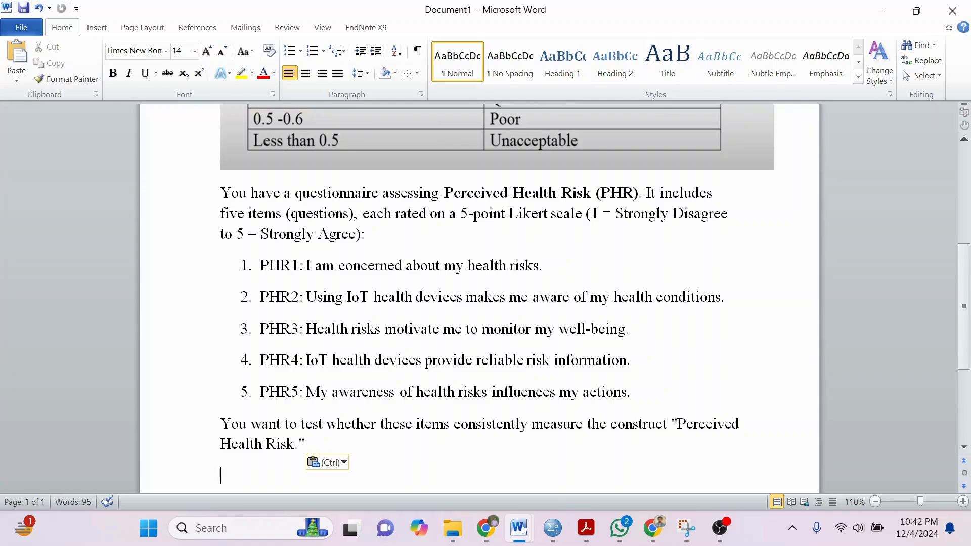
scroll(480, 298, up, 5)
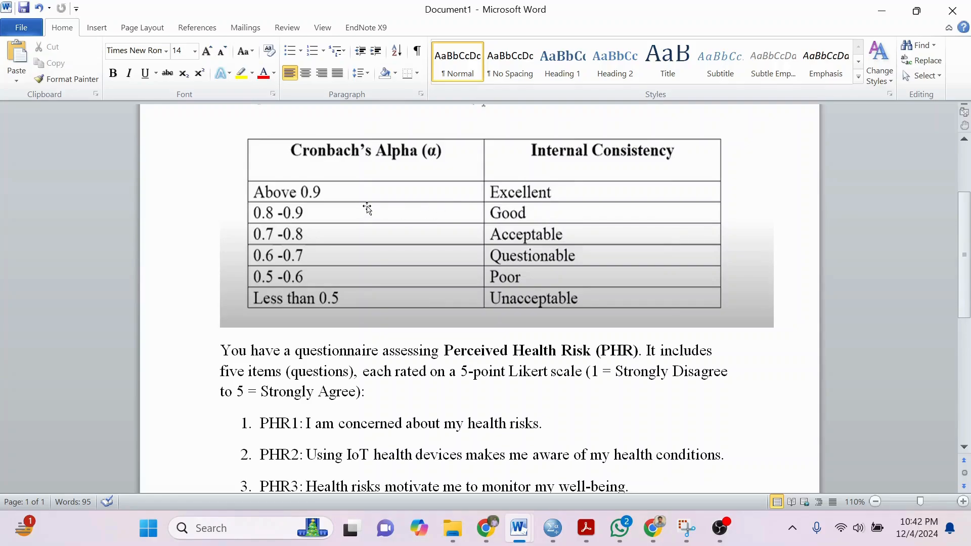
scroll(368, 210, down, 1)
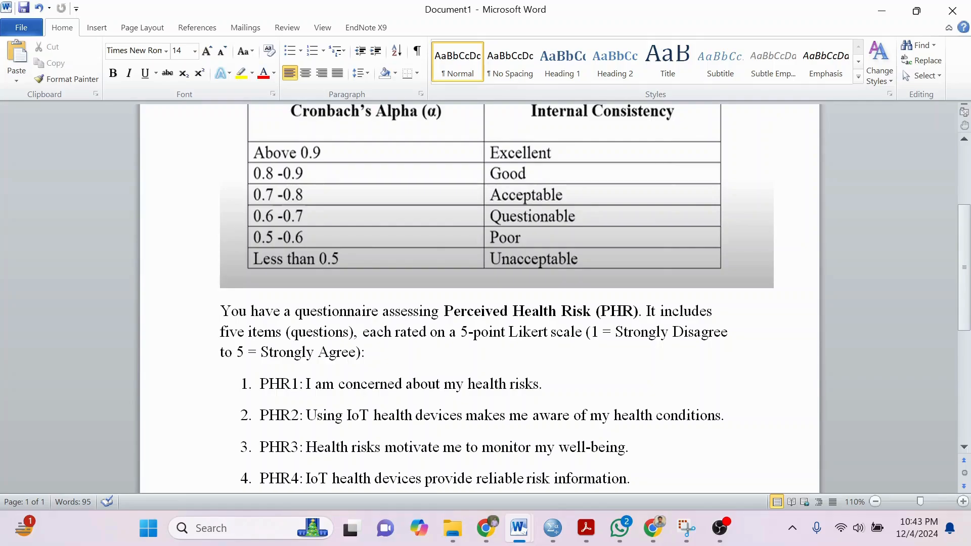
scroll(645, 369, down, 6)
scroll(646, 369, up, 3)
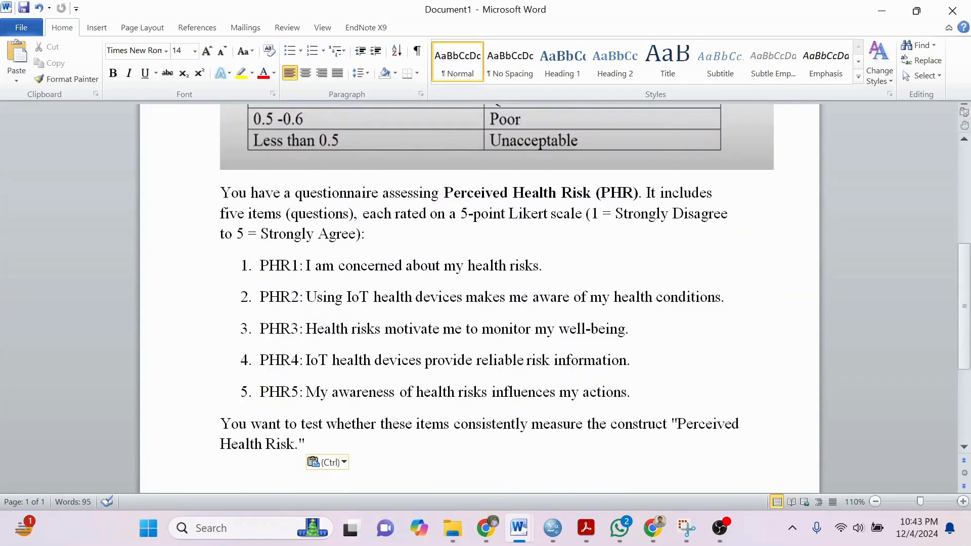
- Switch to SPSS and look through the dataset's scale item columns, from US1 across to the AI items and back
click(553, 528)
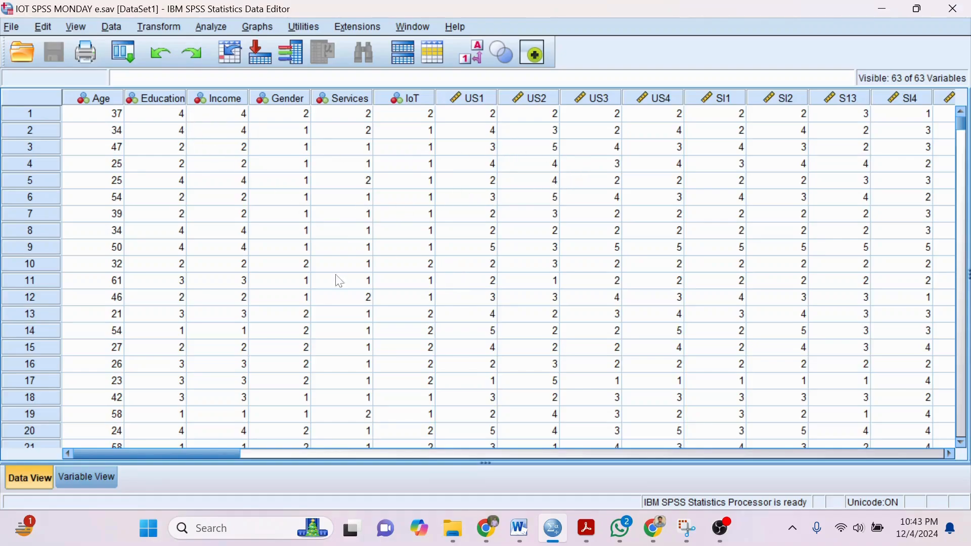
drag(223, 456, 259, 458)
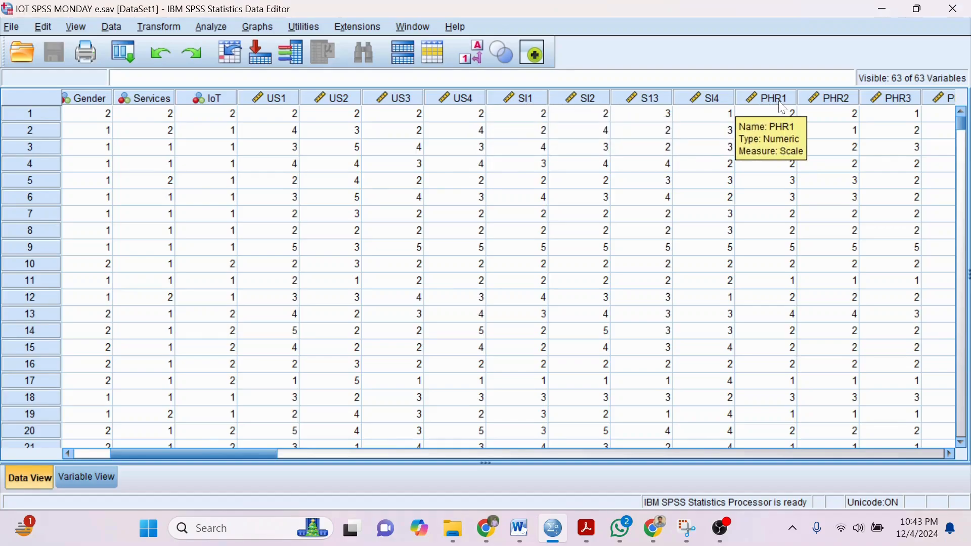
drag(266, 454, 384, 484)
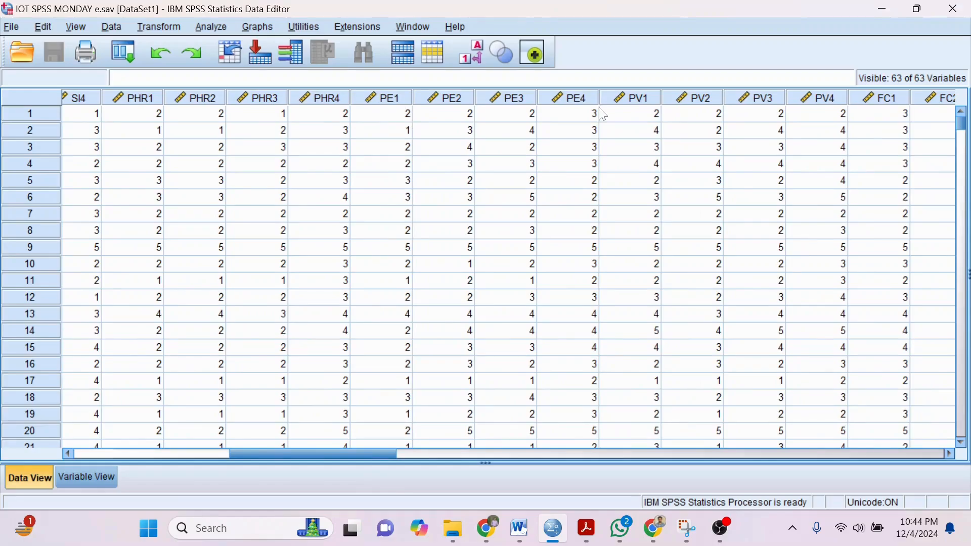
drag(381, 453, 424, 462)
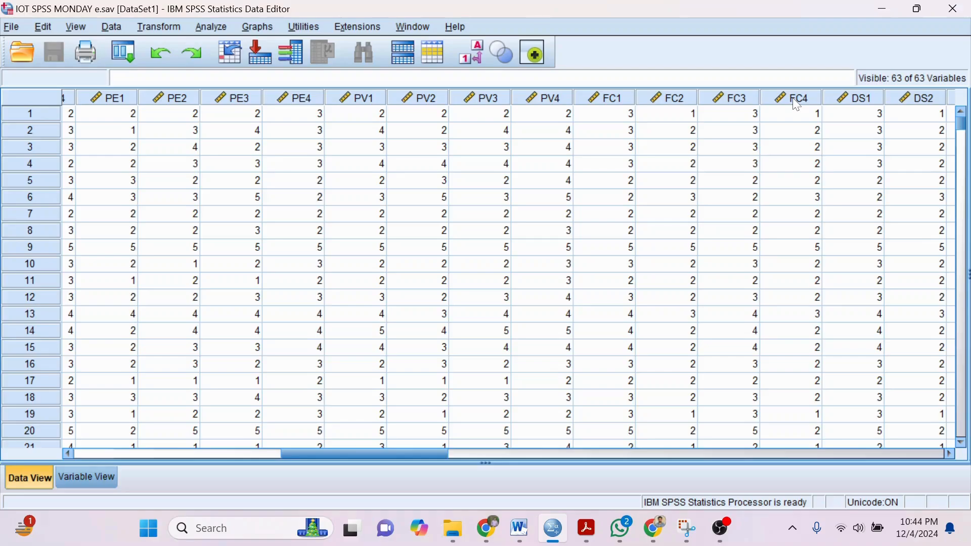
drag(439, 457, 514, 471)
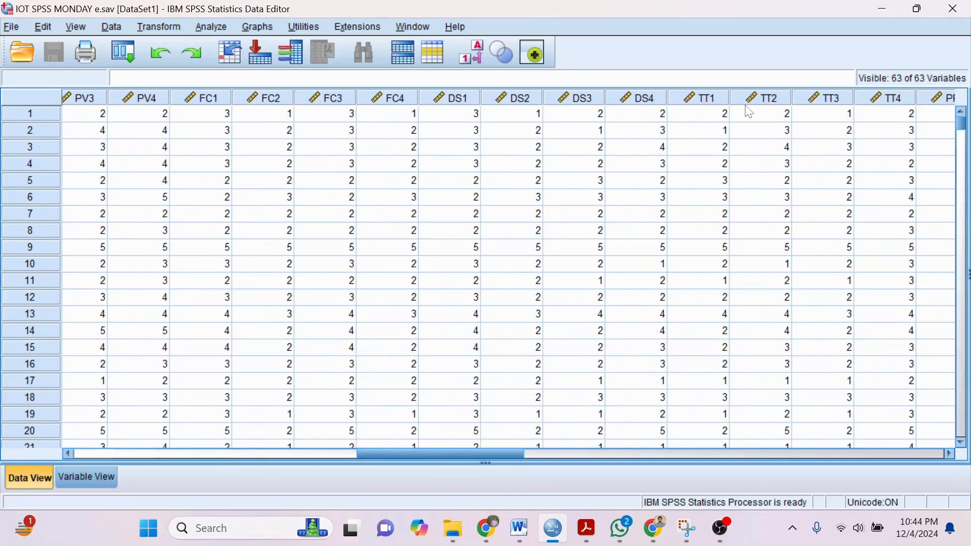
drag(486, 453, 627, 475)
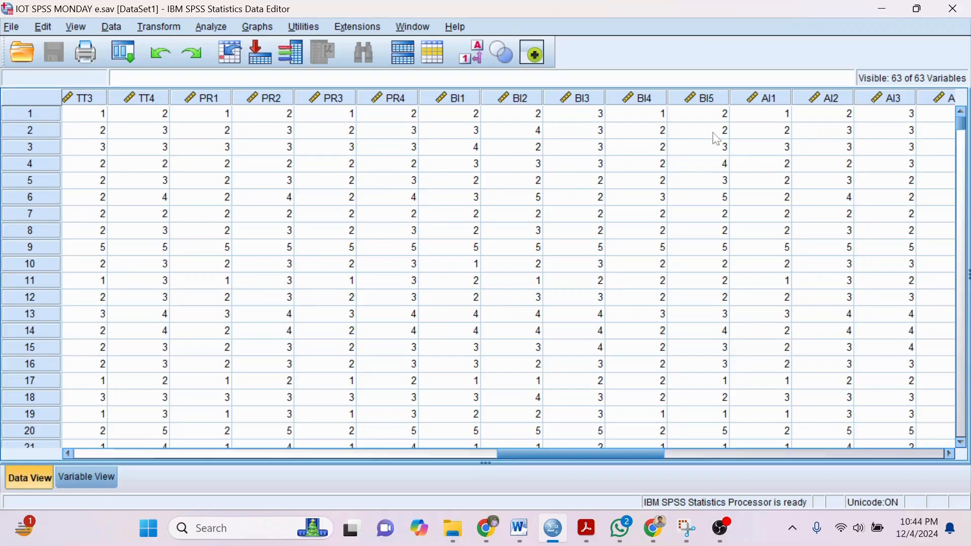
drag(614, 452, 241, 464)
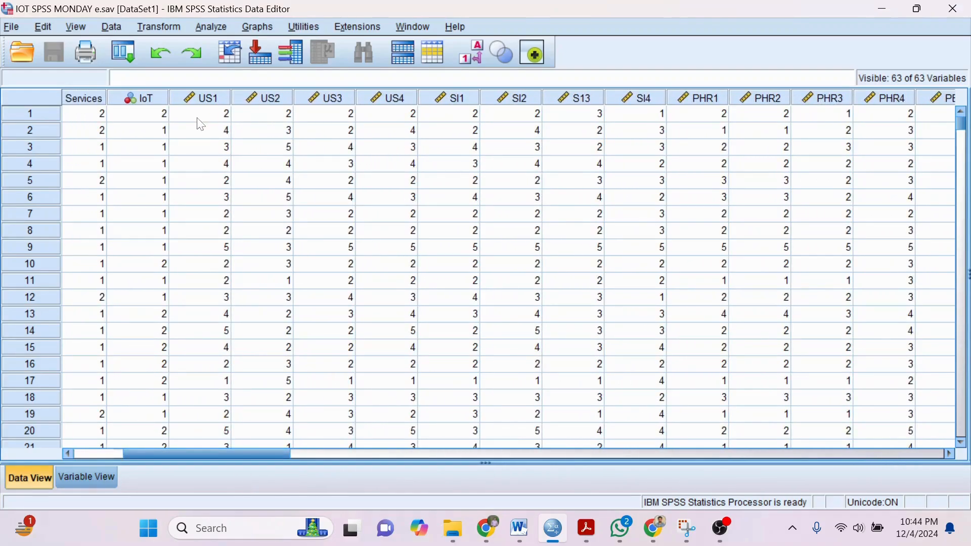
- Open Reliability Analysis and remove SI1, SI2, S13 and SI4 from the analysis items
click(217, 28)
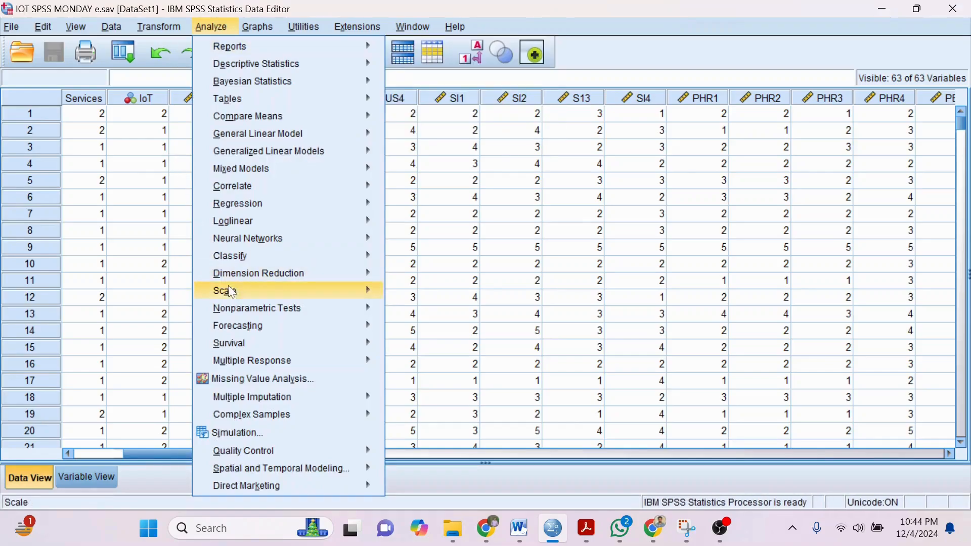
mouse_move(241, 294)
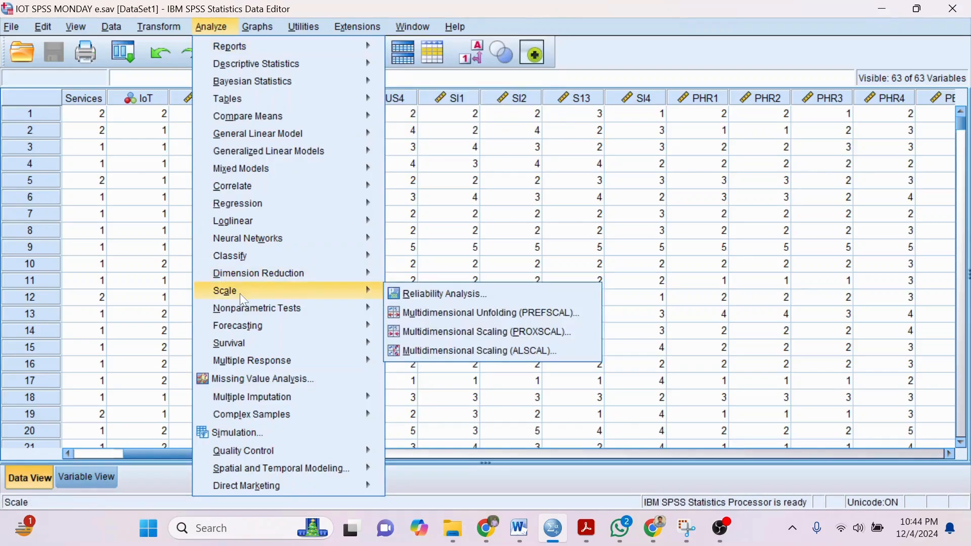
click(437, 295)
click(506, 162)
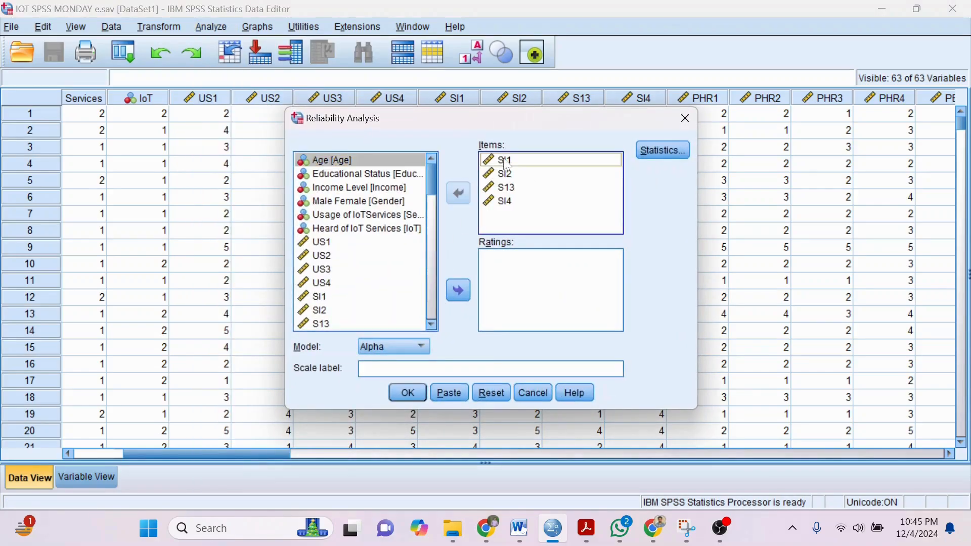
shift+click(506, 202)
click(459, 193)
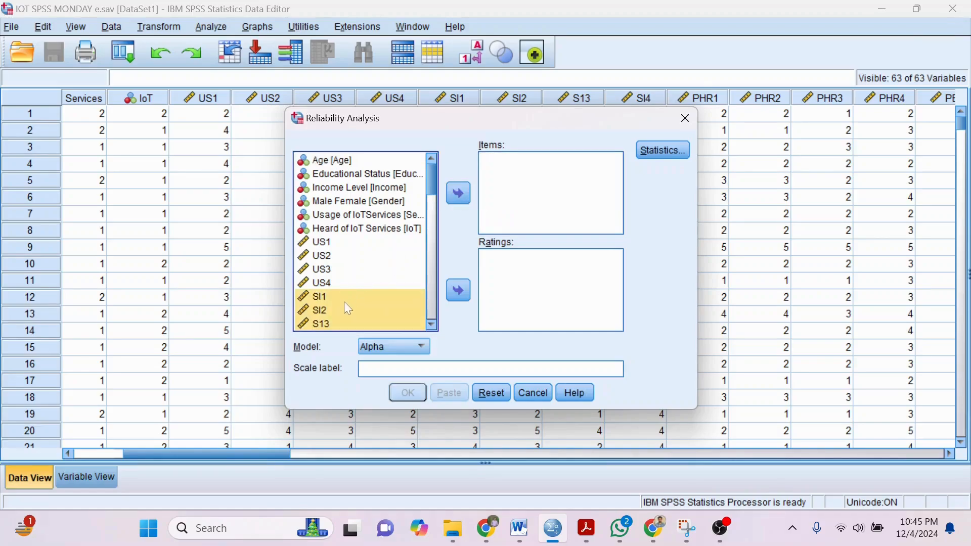
- Add US1, US2, US3 and US4 as the items of the reliability analysis
click(324, 242)
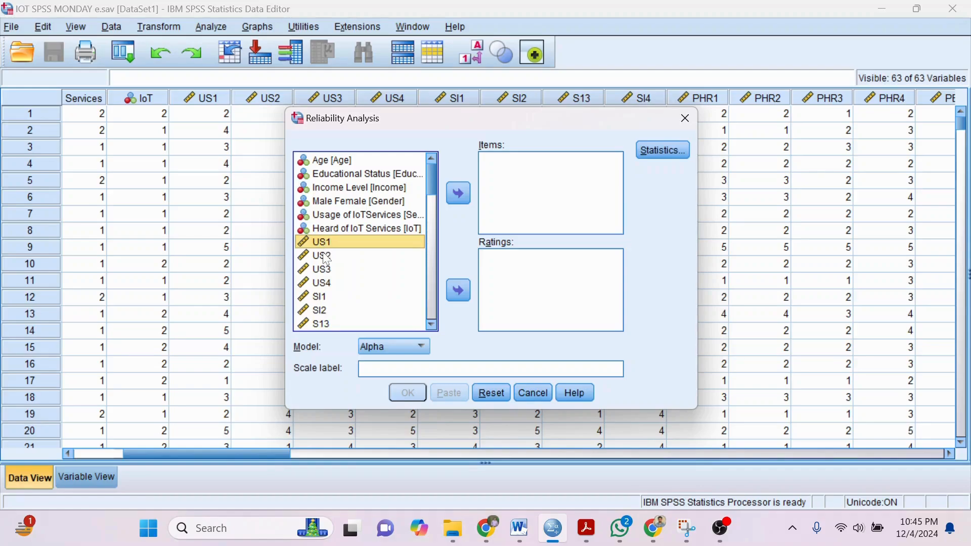
click(459, 193)
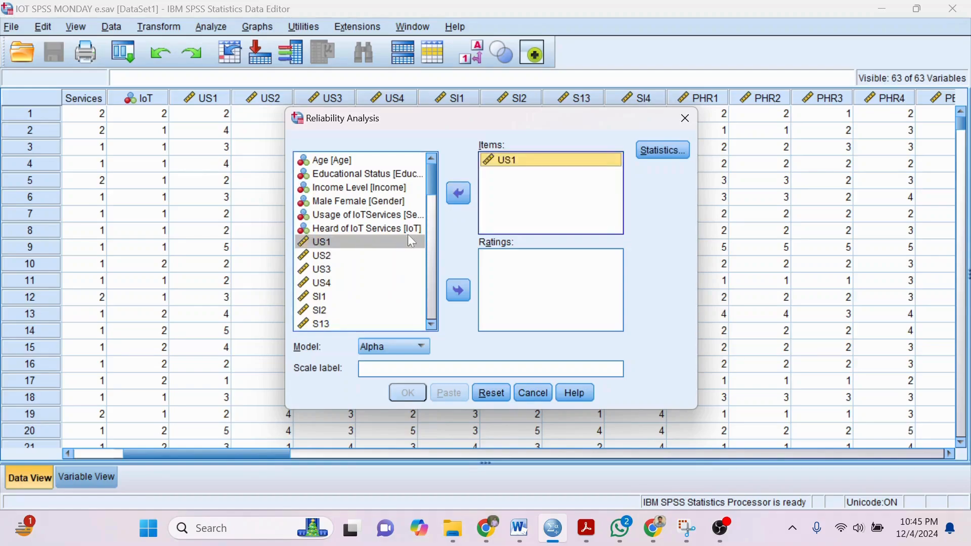
click(323, 256)
click(459, 193)
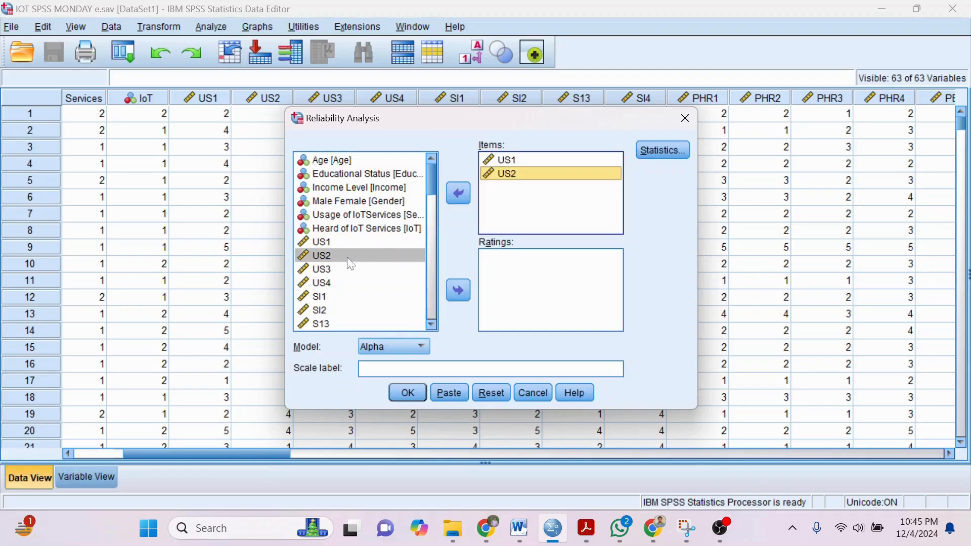
click(333, 269)
click(458, 193)
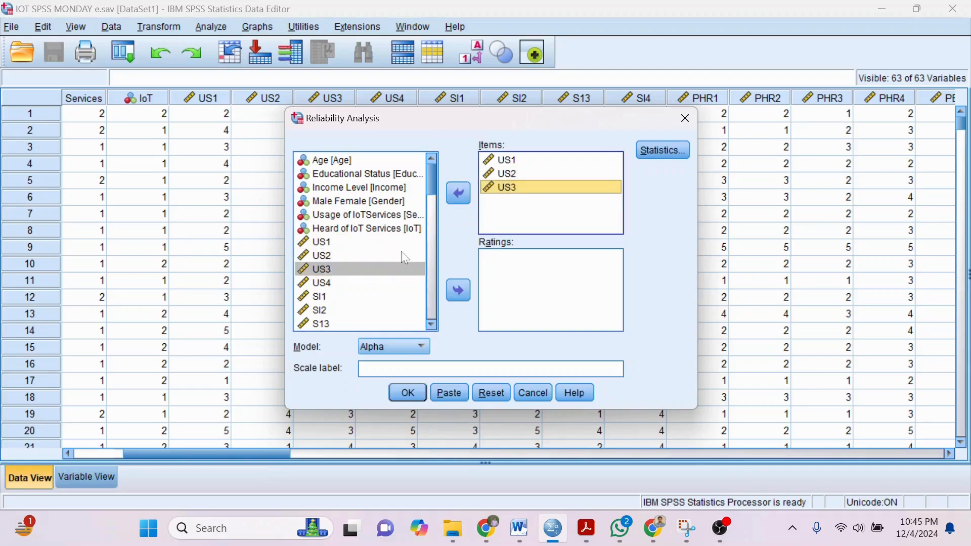
click(326, 283)
click(458, 193)
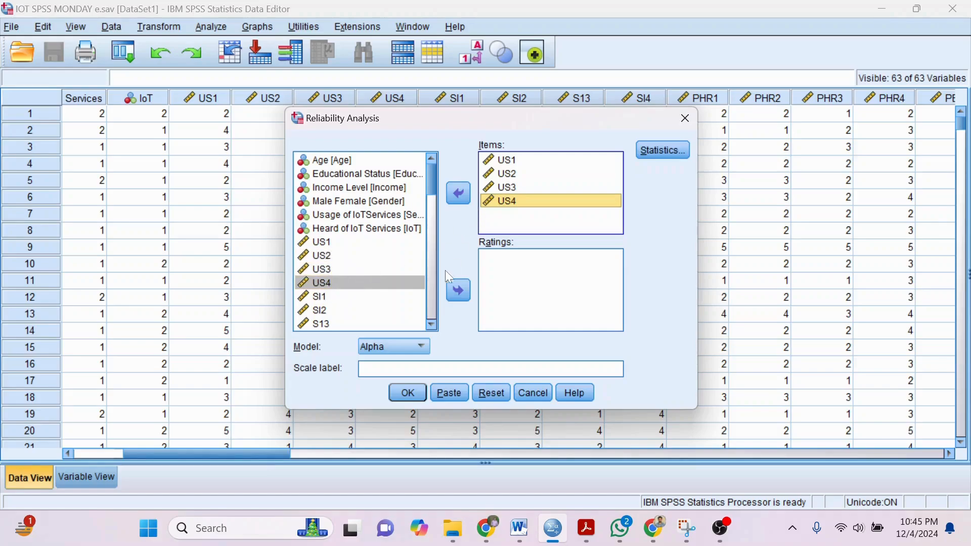
- Run the reliability analysis with the Alpha model, keeping the selected item, scale, scale-if-item-deleted and correlation statistics
click(654, 160)
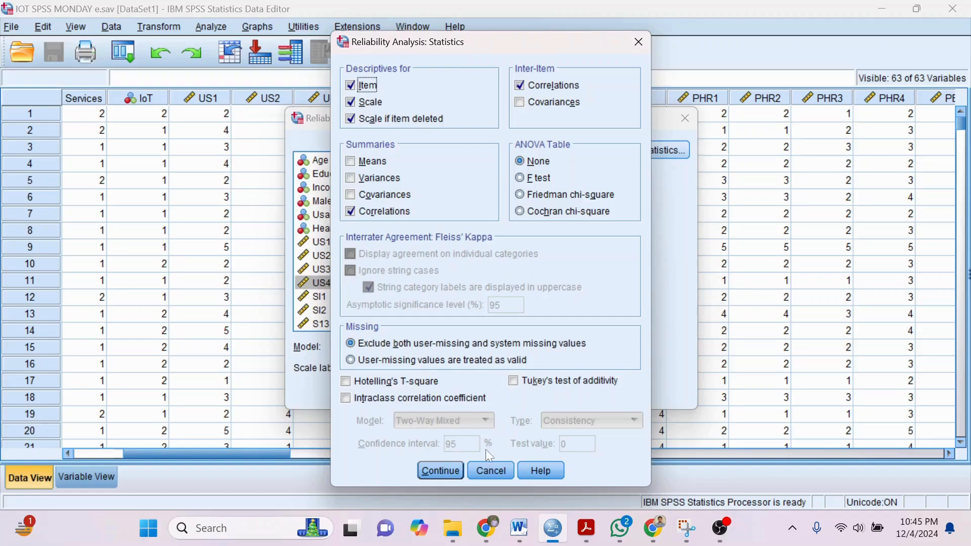
click(447, 474)
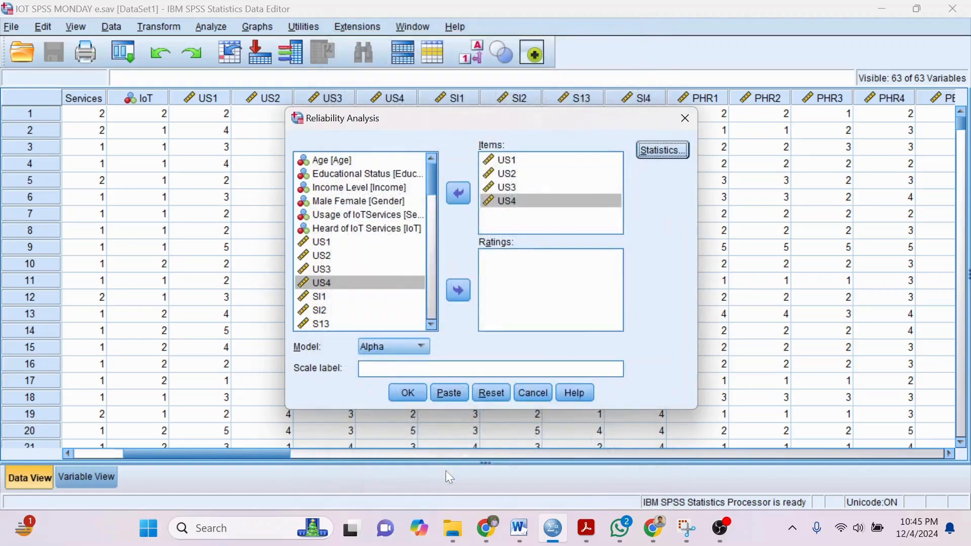
click(418, 348)
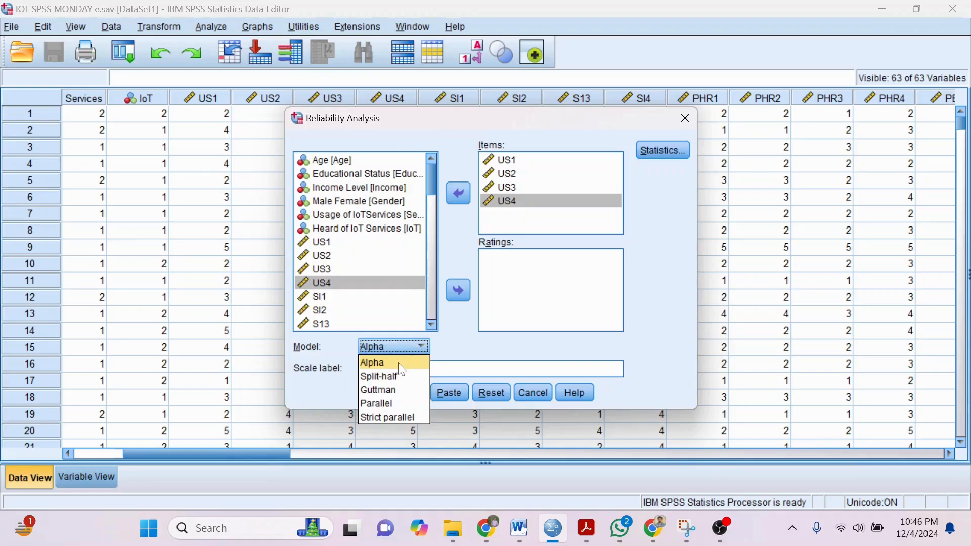
click(399, 364)
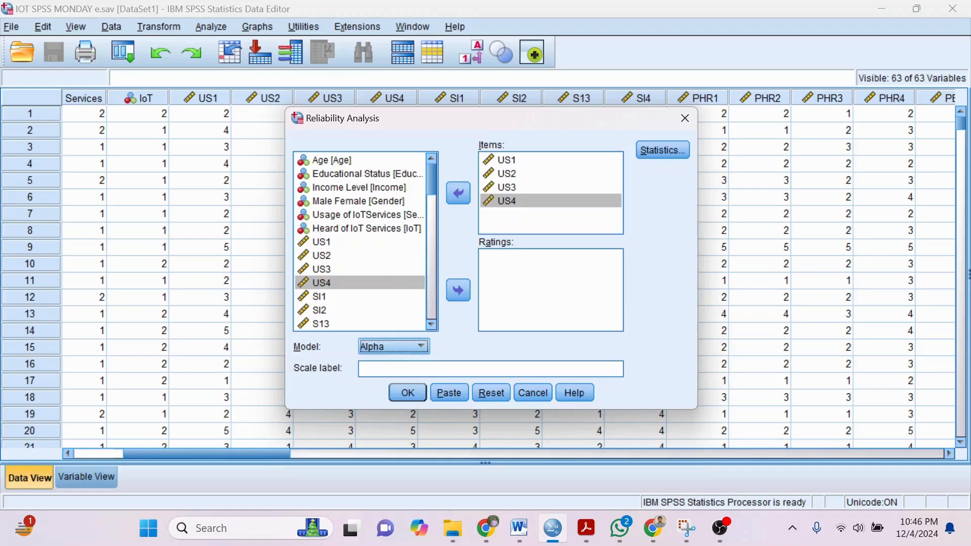
click(408, 393)
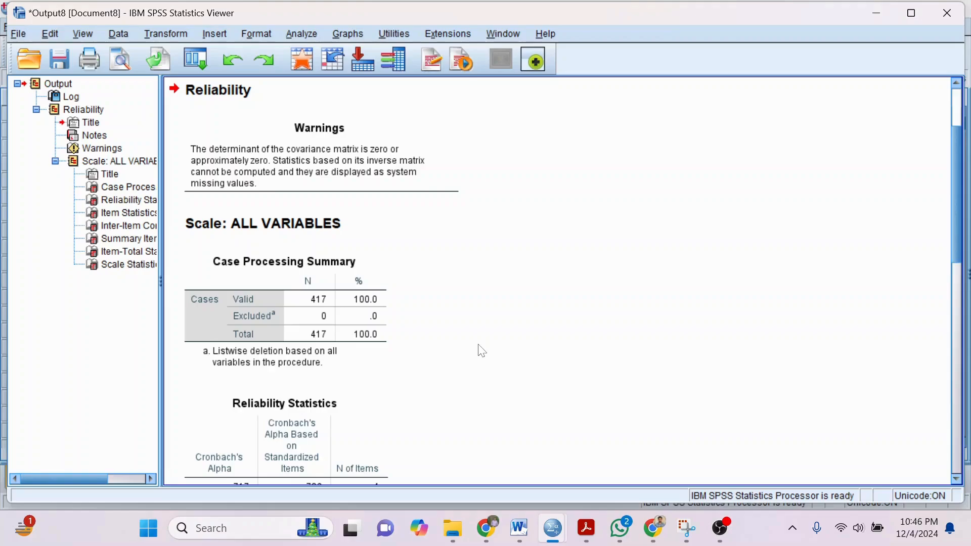
- Read Cronbach's Alpha in the Reliability Statistics table and compare it with the internal consistency ranges in the Word document
scroll(482, 350, down, 3)
click(234, 293)
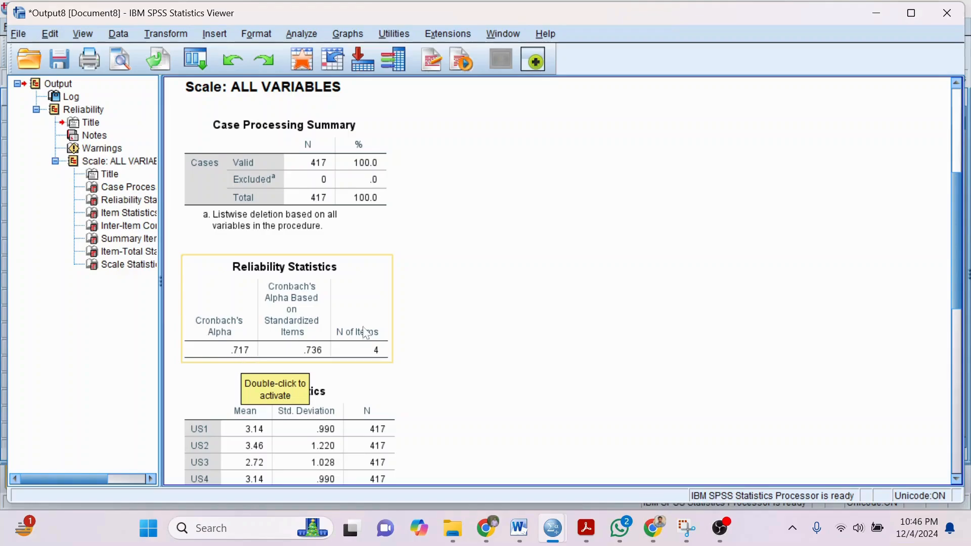
mouse_move(525, 538)
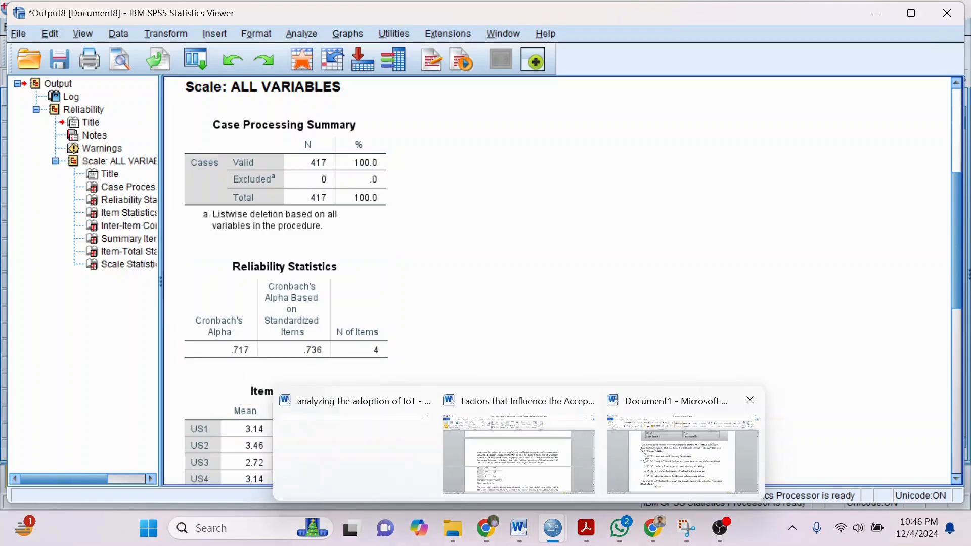
click(657, 458)
scroll(498, 288, up, 2)
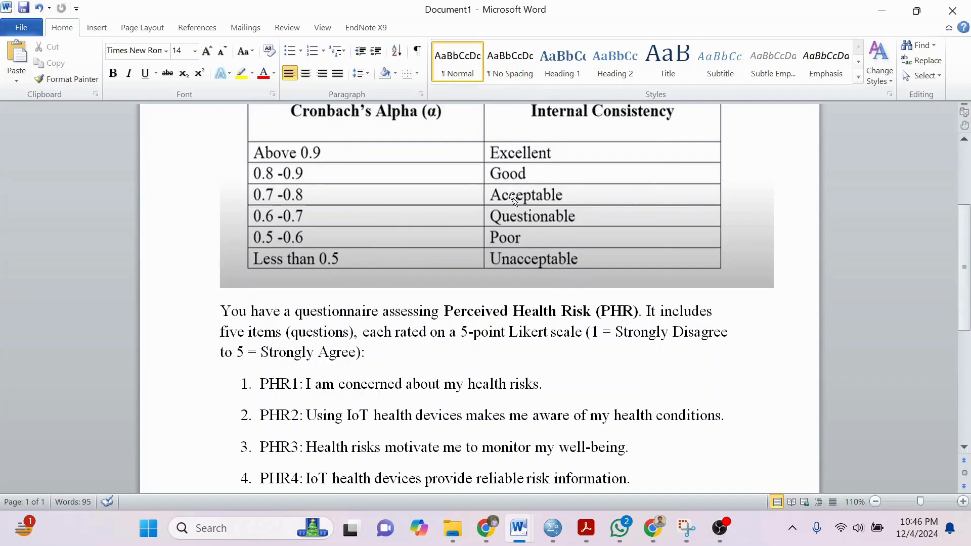
scroll(511, 200, up, 1)
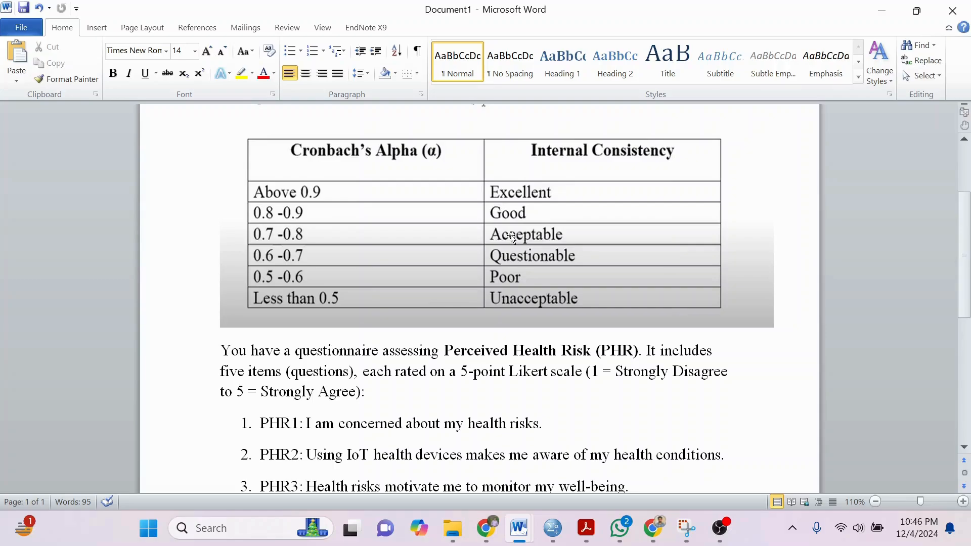
- Return to the SPSS output viewer and close it without saving its contents
click(883, 11)
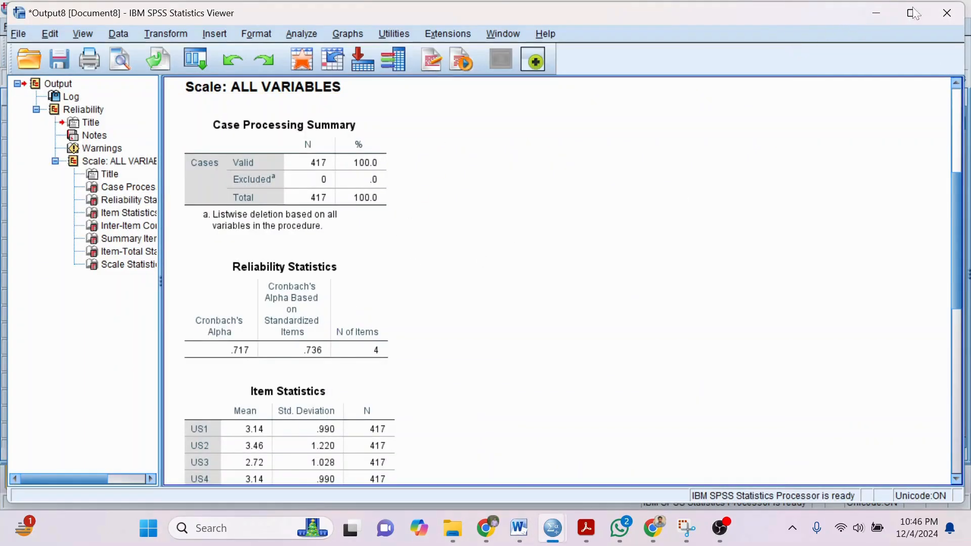
click(956, 15)
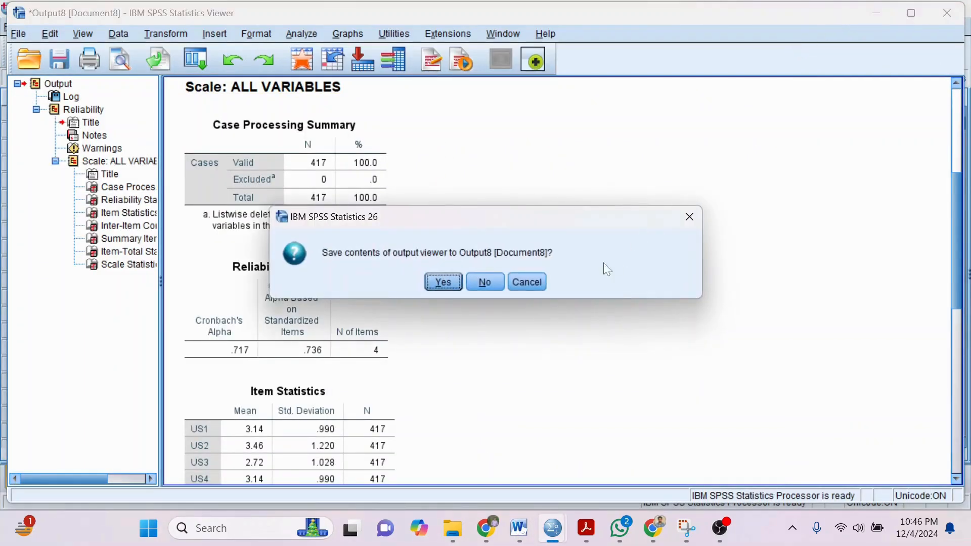
click(486, 285)
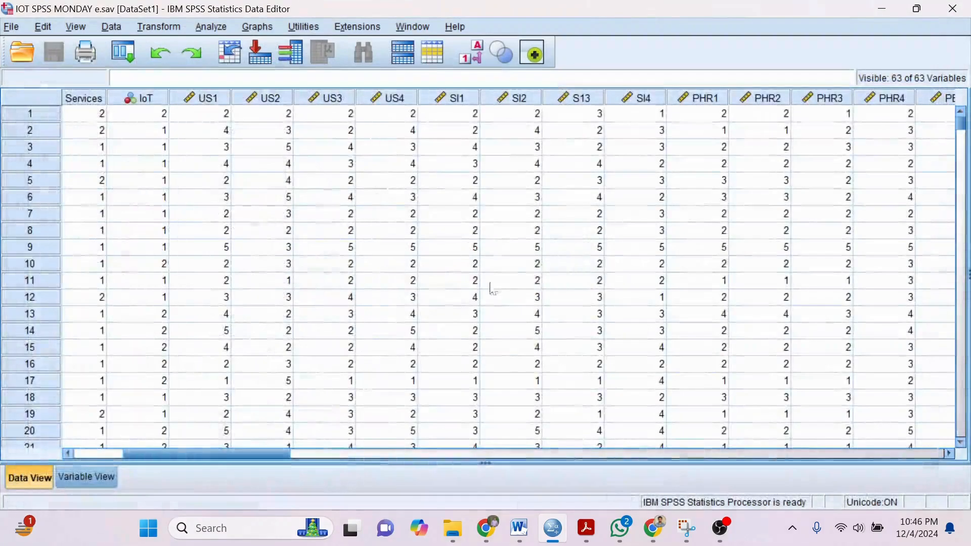
- Reopen the Reliability Analysis dialog and remove US1, US2, US3 and US4 from the analysis items
click(212, 29)
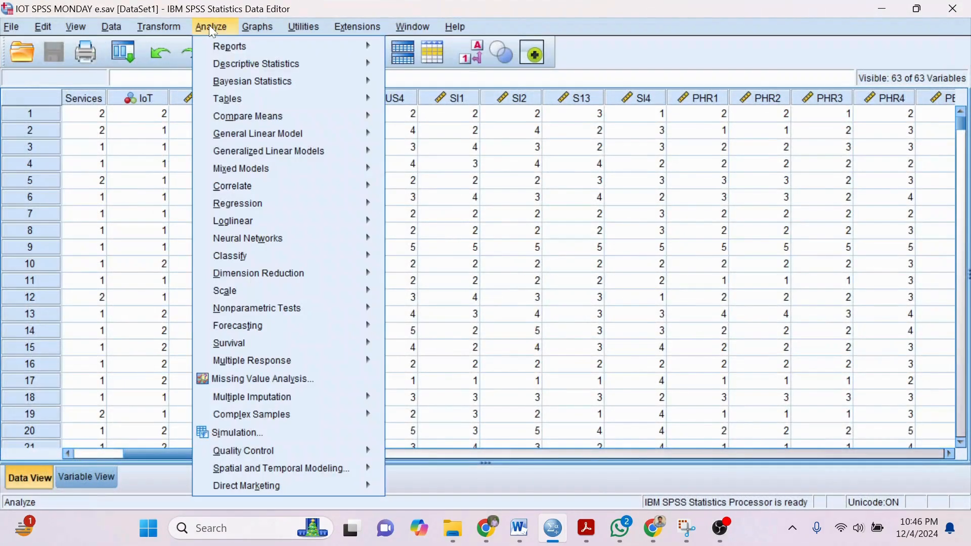
mouse_move(251, 291)
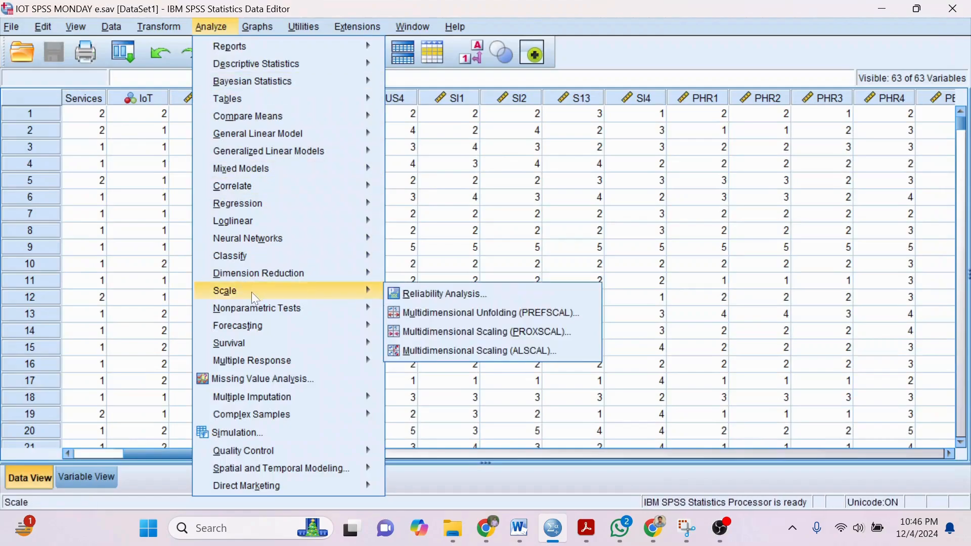
click(402, 293)
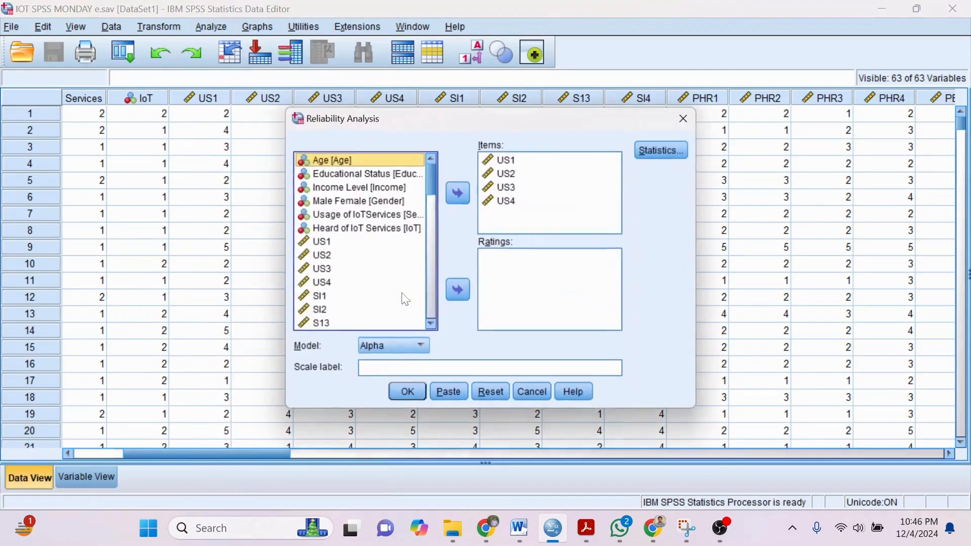
click(500, 160)
click(458, 193)
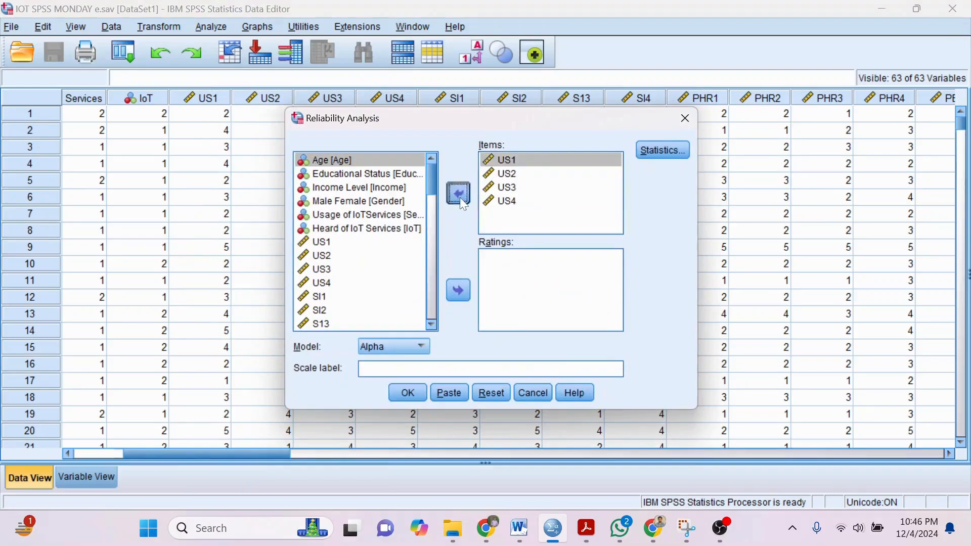
click(458, 193)
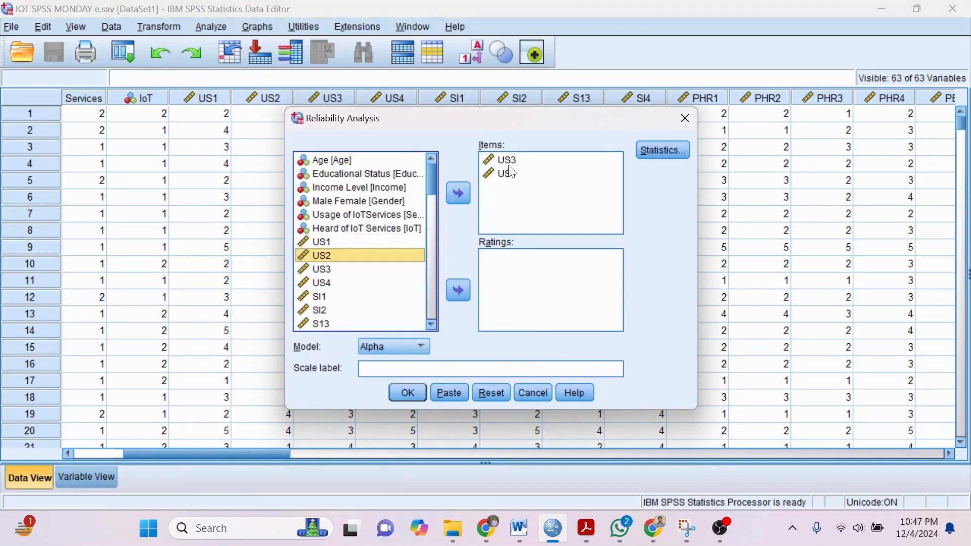
click(506, 160)
click(458, 194)
click(509, 164)
click(459, 193)
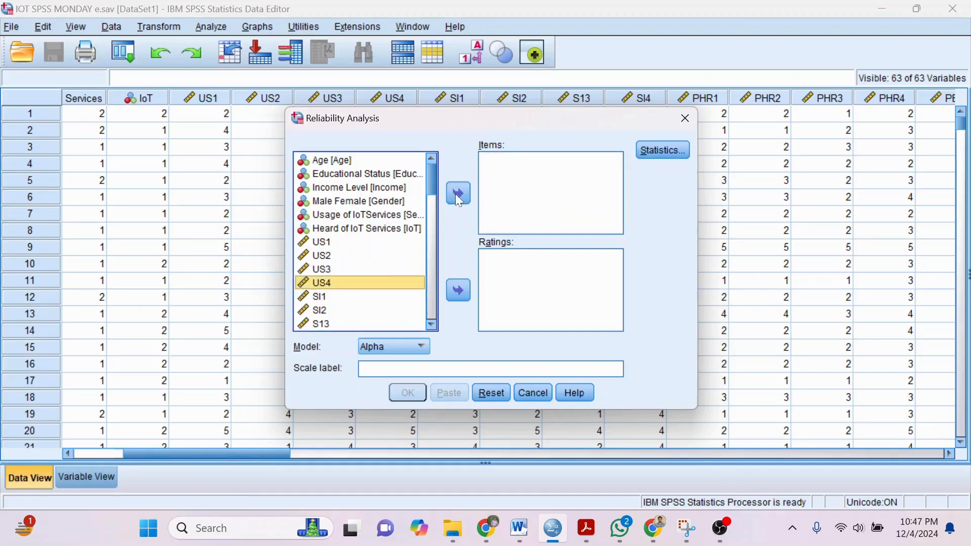
- Add SI1, SI2, S13 and SI4 as the items of the reliability analysis
scroll(380, 287, down, 2)
click(337, 218)
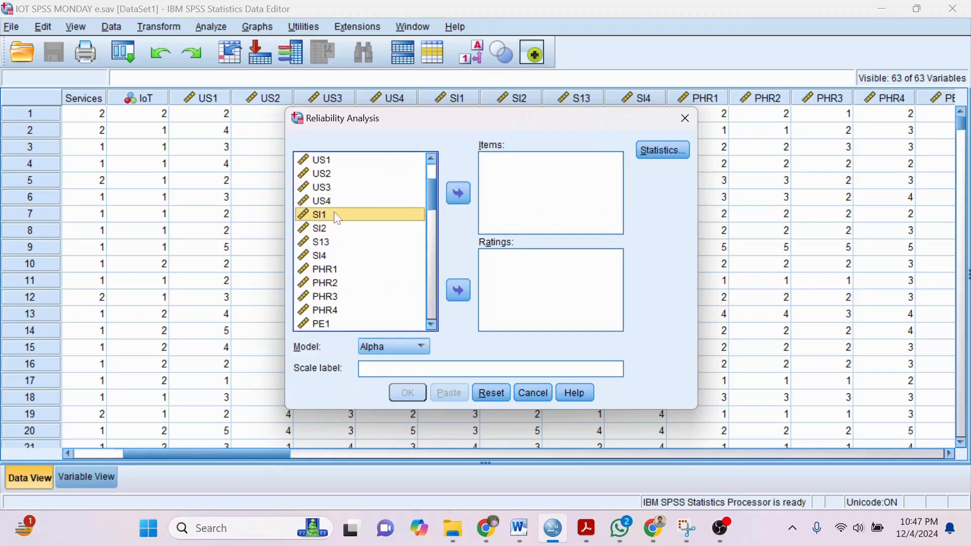
click(464, 198)
click(326, 228)
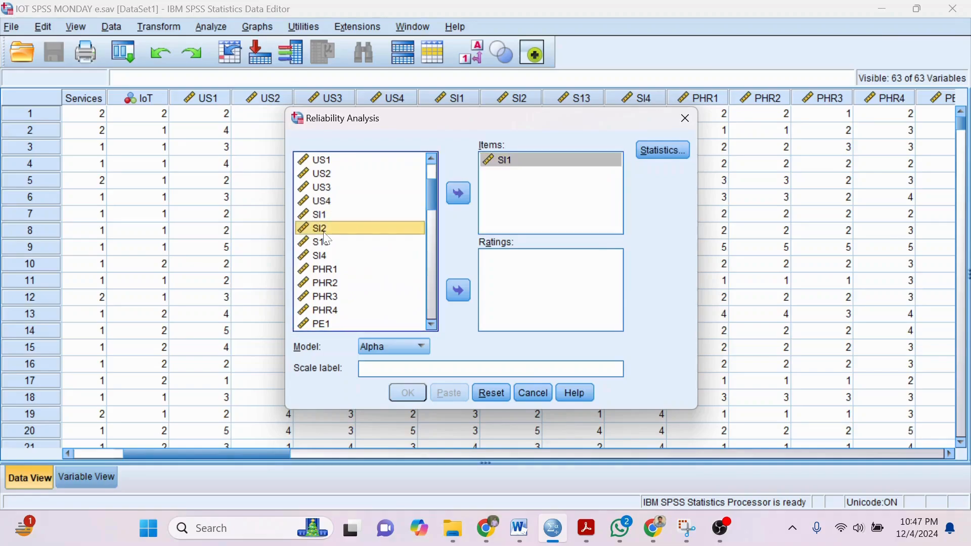
click(456, 193)
click(328, 243)
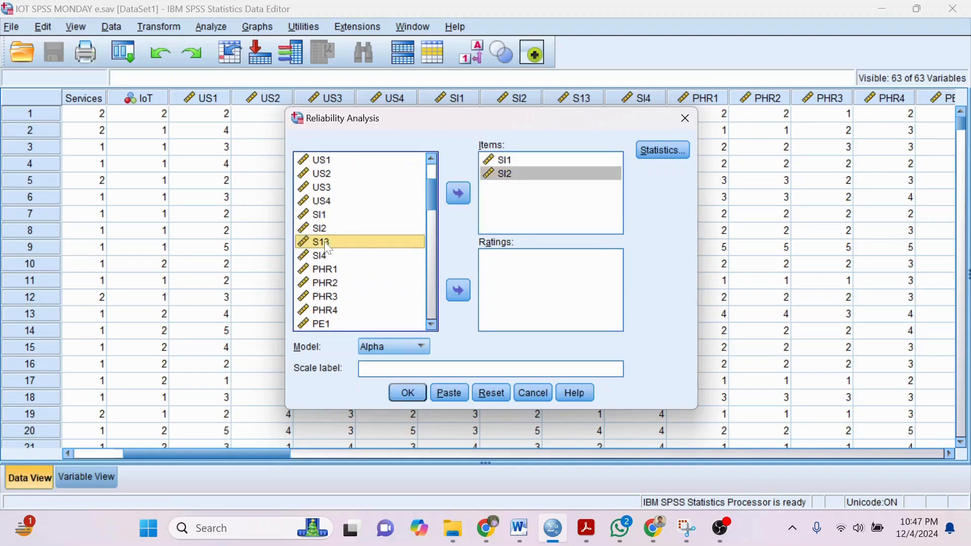
shift+click(326, 257)
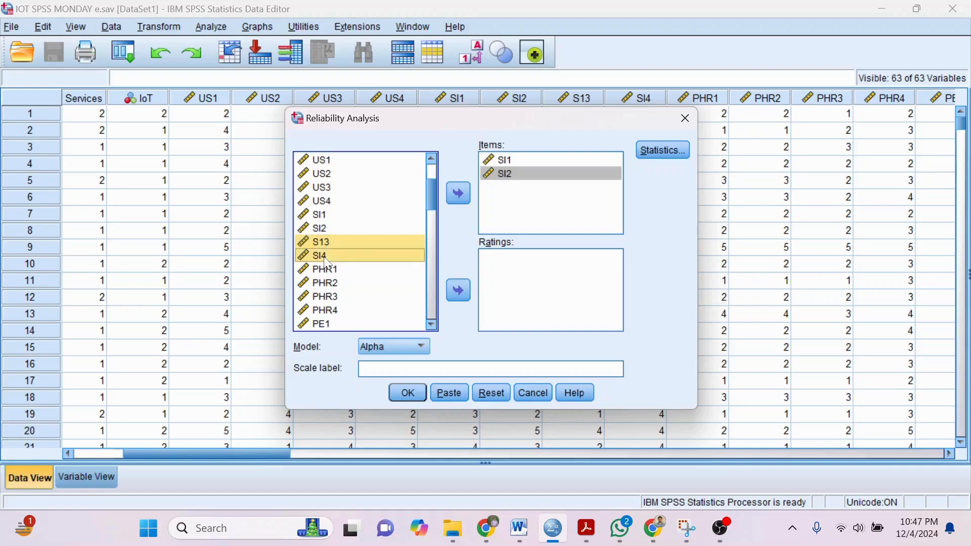
click(464, 196)
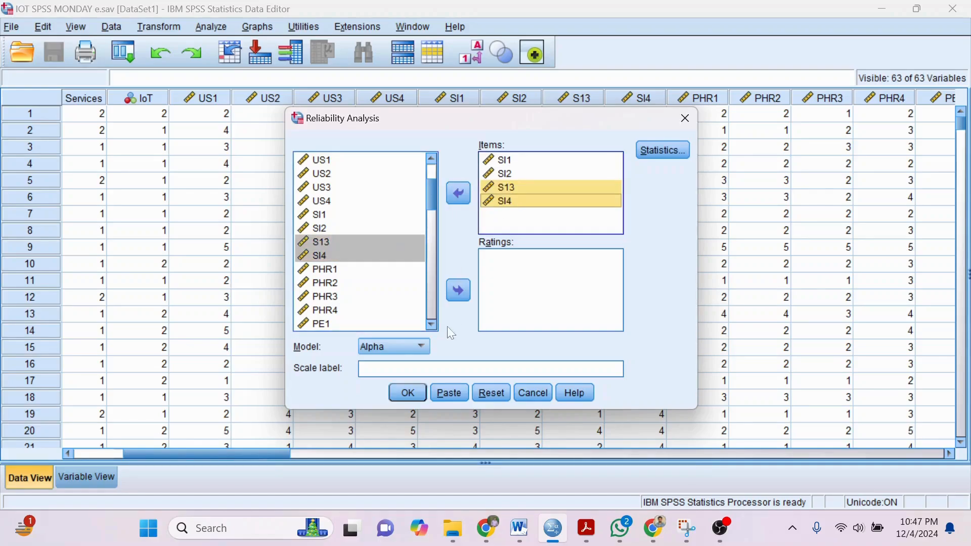
- Run the Alpha reliability analysis on the SI items and review Cronbach's Alpha in the Reliability Statistics table
click(408, 393)
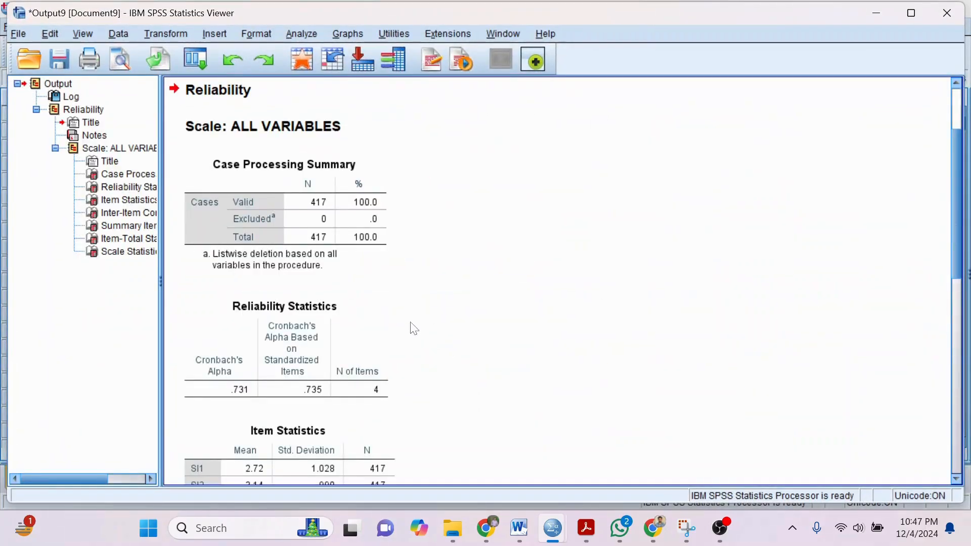
scroll(488, 332, down, 3)
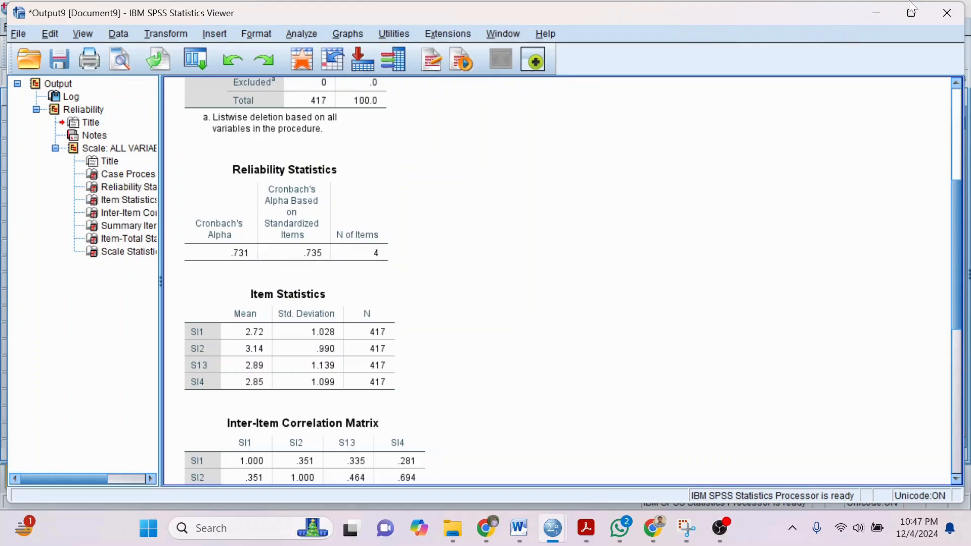
click(886, 23)
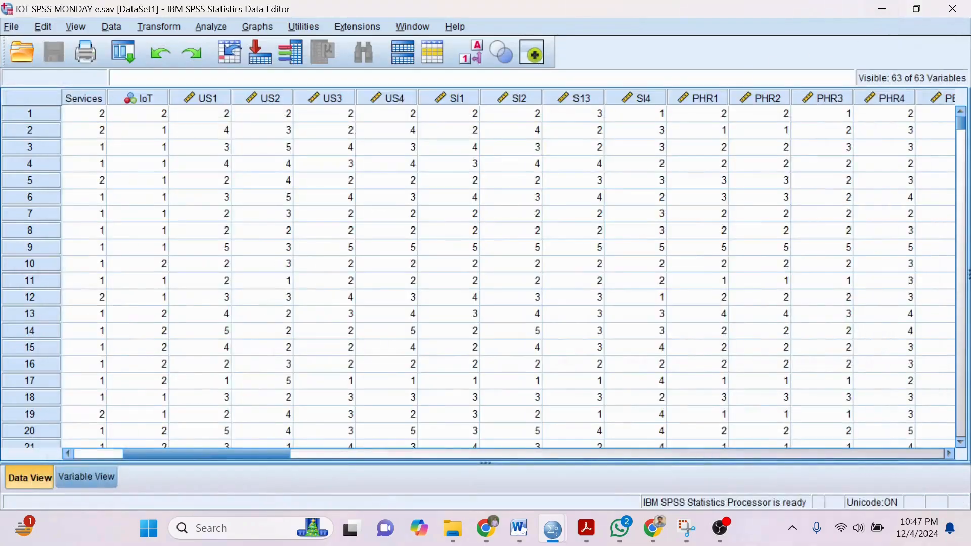
- Reopen the Reliability Analysis dialog and clear SI1, SI2, S13 and SI4 from the analysis items
click(213, 27)
mouse_move(299, 289)
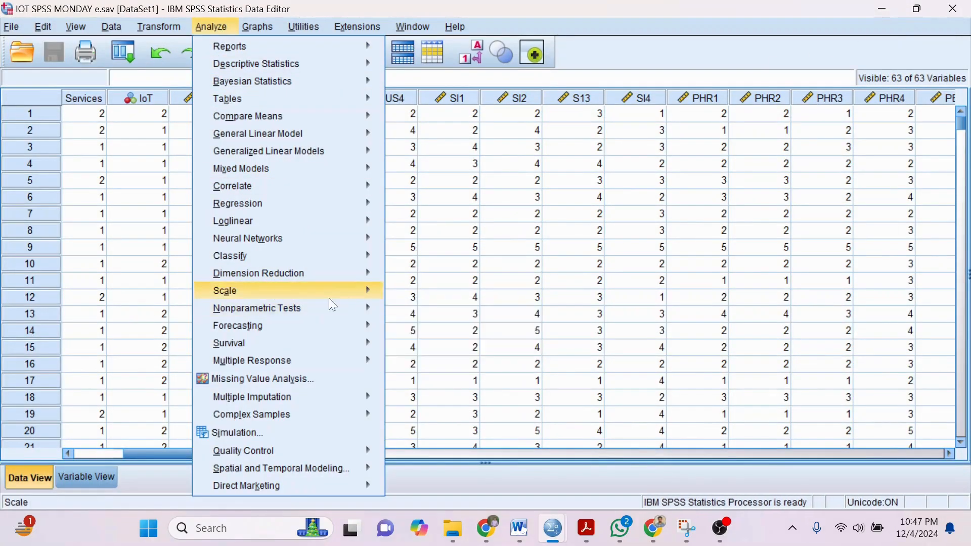
click(409, 298)
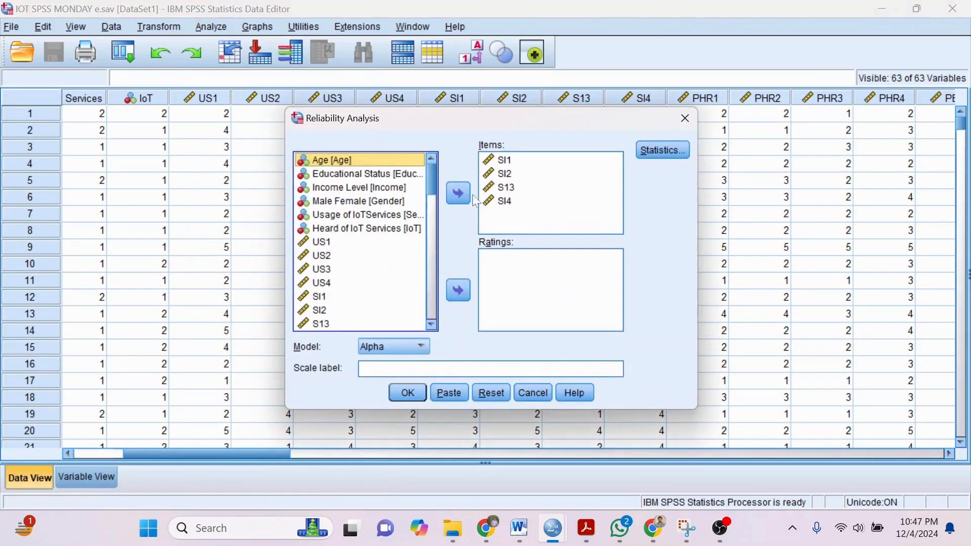
shift+click(497, 202)
click(462, 194)
- Add PHR1 to PHR4 as the items and run the reliability analysis with the Alpha model
scroll(372, 266, down, 3)
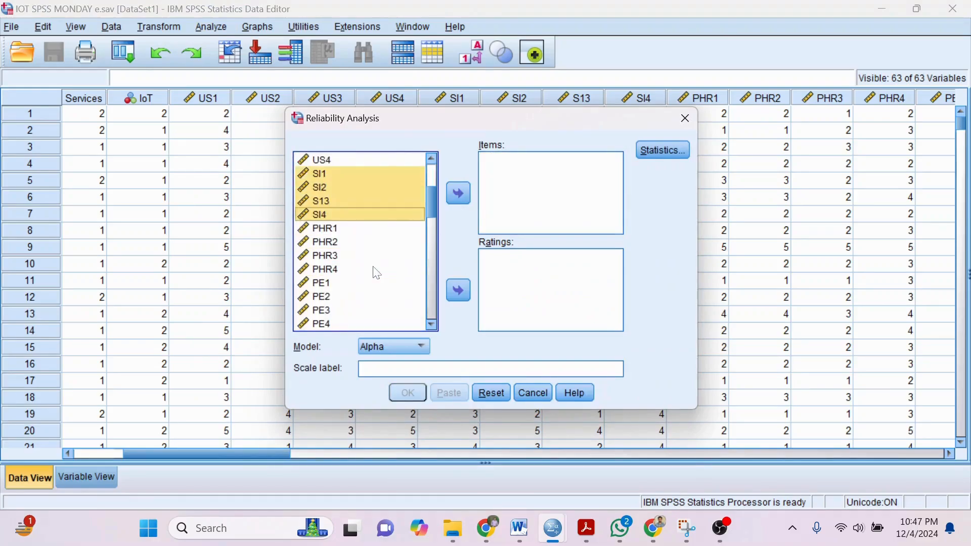
click(328, 229)
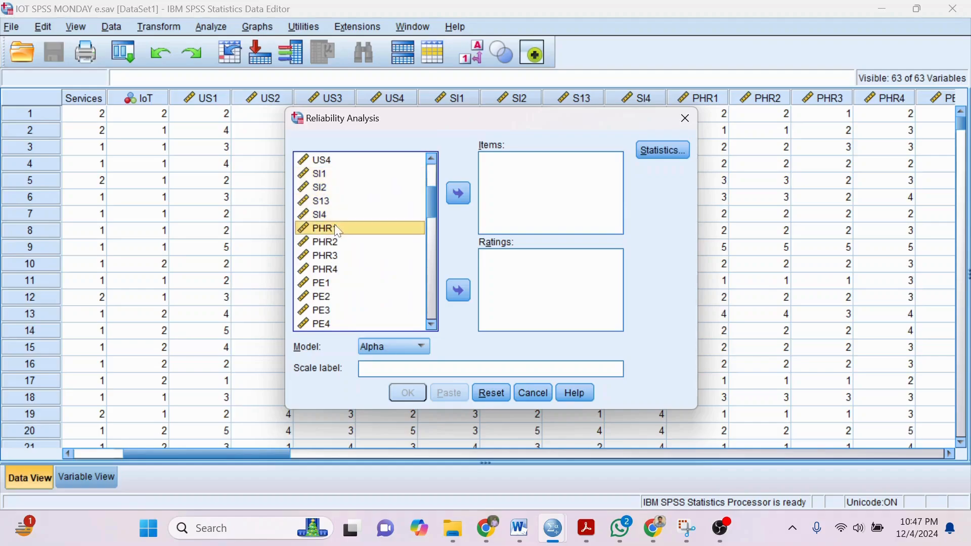
shift+click(333, 272)
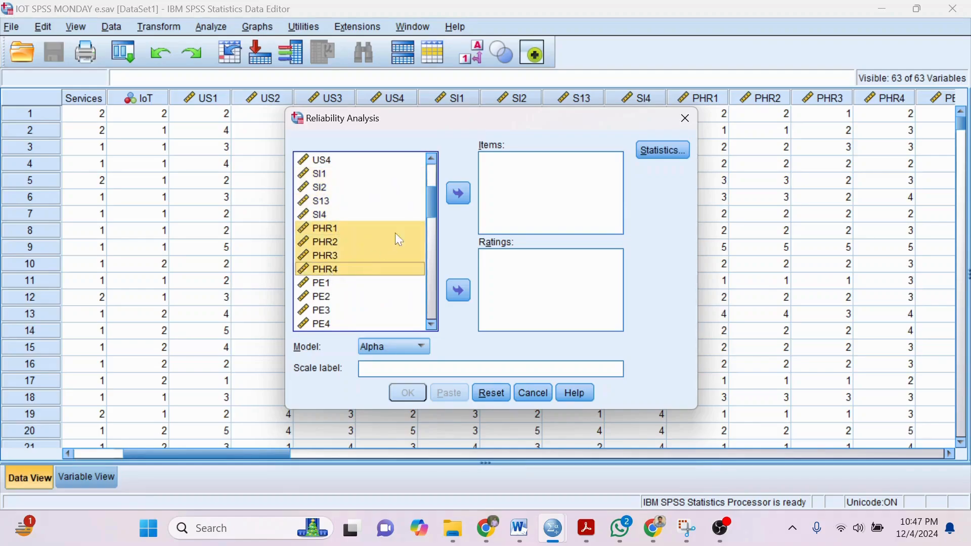
click(459, 195)
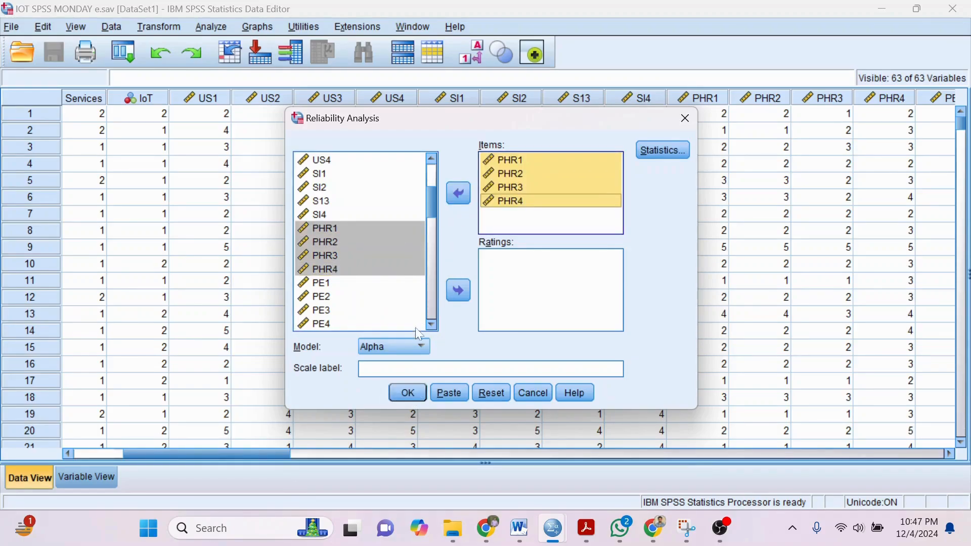
click(408, 394)
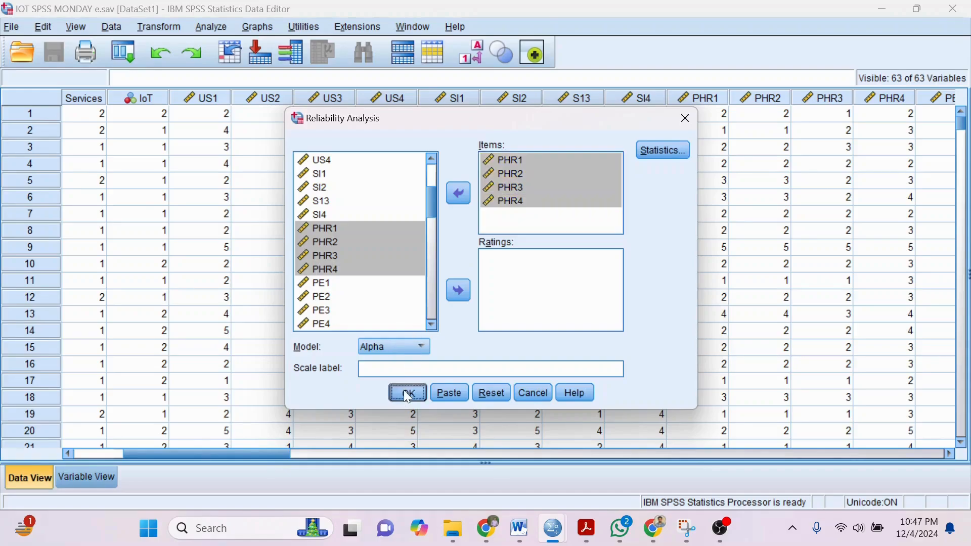
- Compare the PHR scale's Cronbach's Alpha with the internal consistency table in the Word document, and return to the SPSS data editor
scroll(397, 365, down, 4)
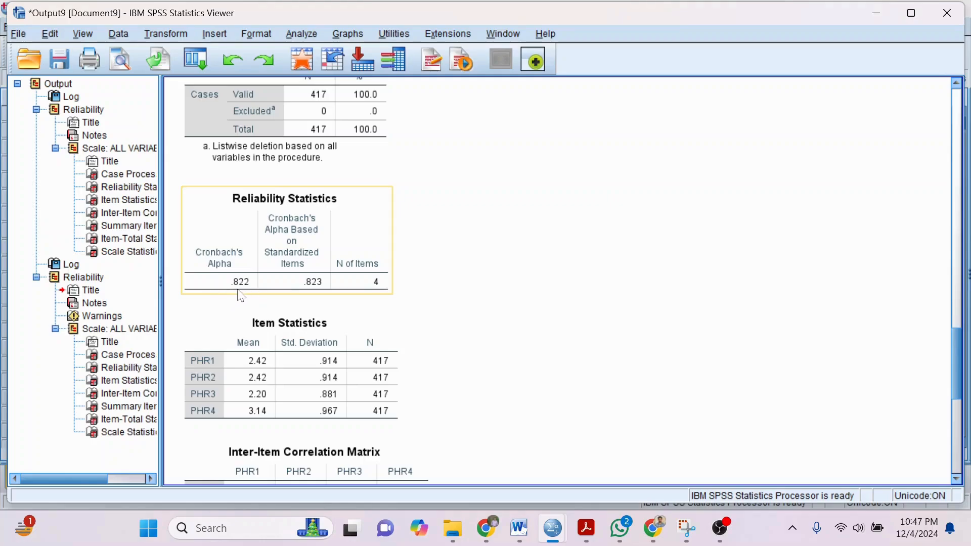
mouse_move(520, 529)
click(659, 444)
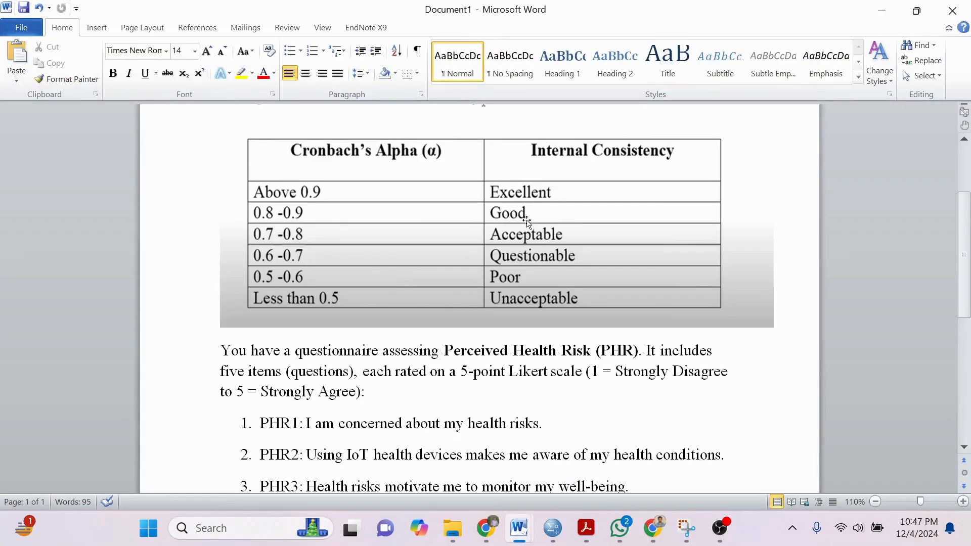
click(883, 12)
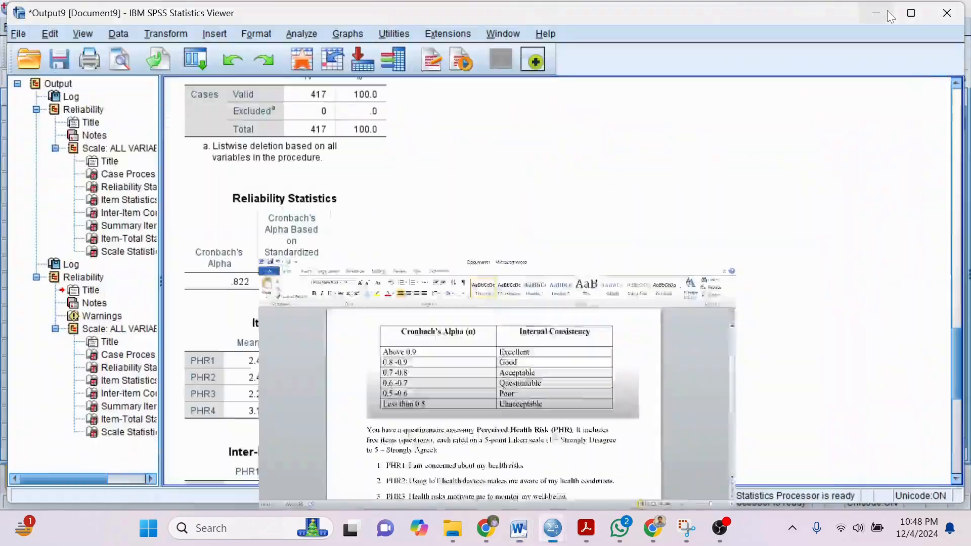
click(867, 9)
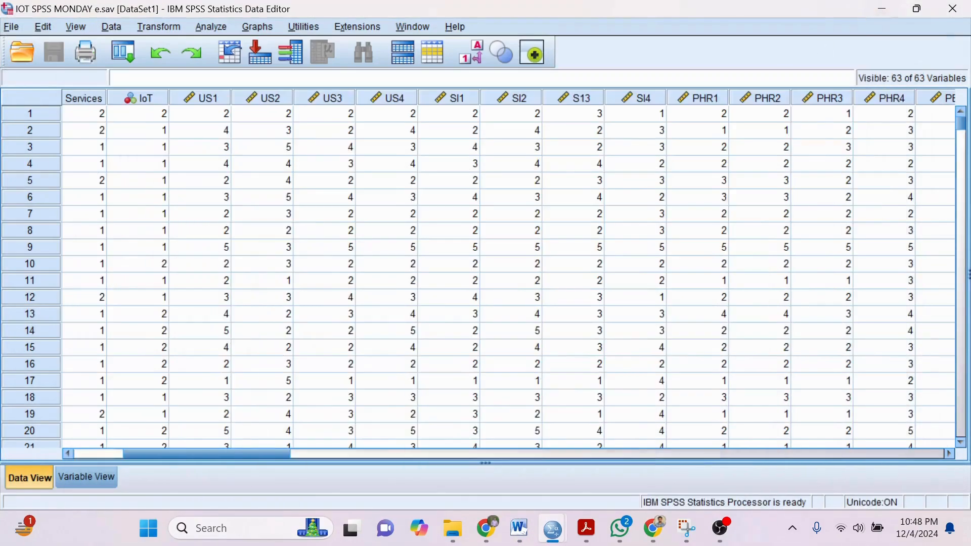
- Reopen the Reliability Analysis dialog and remove PHR1 to PHR4 from the analysis items
click(223, 30)
mouse_move(262, 295)
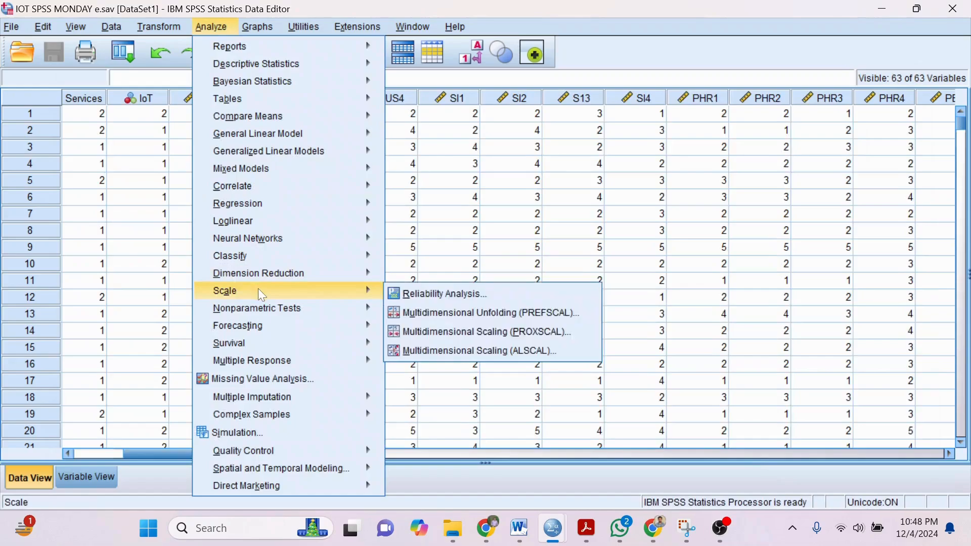
click(420, 295)
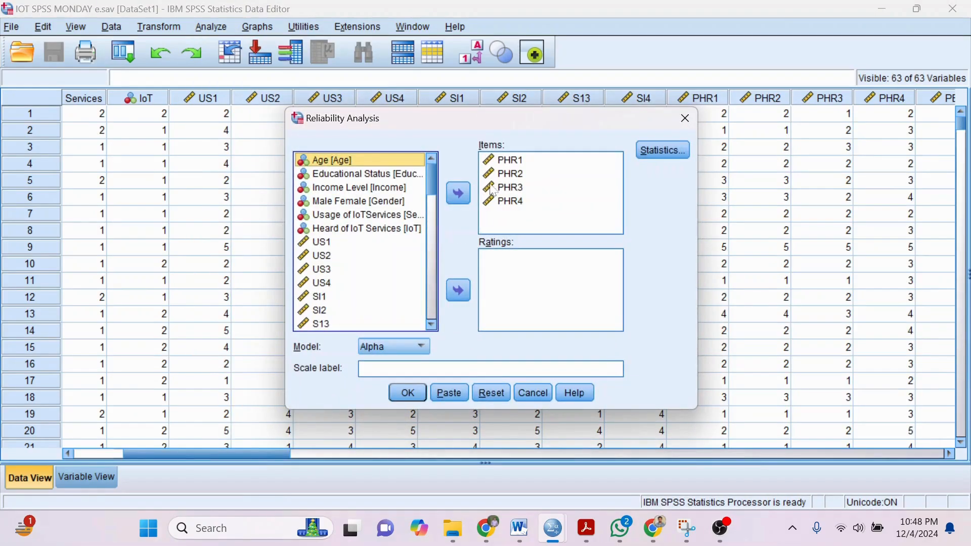
click(511, 162)
shift+click(510, 202)
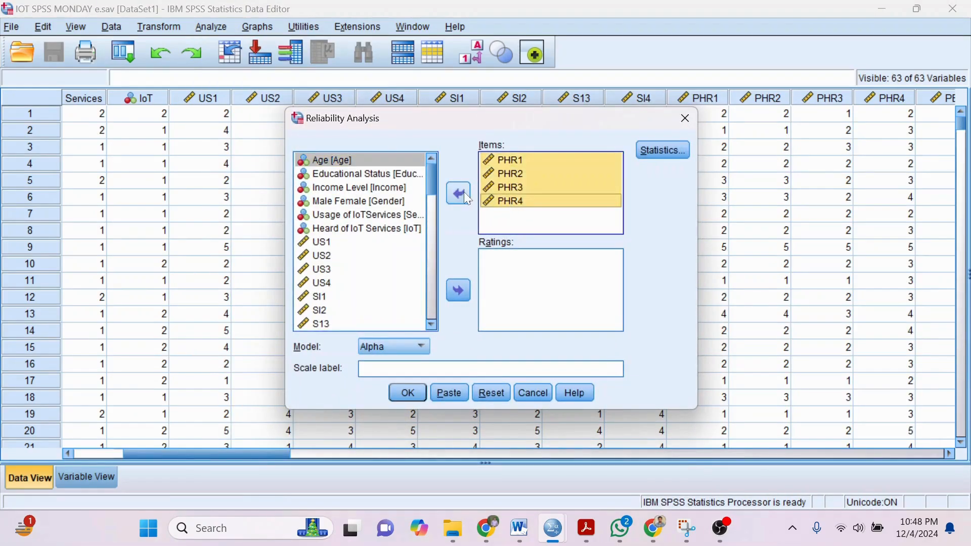
click(458, 192)
- Add PE1, PE2, PE3 and PE4 as the items of the reliability analysis
scroll(402, 267, down, 4)
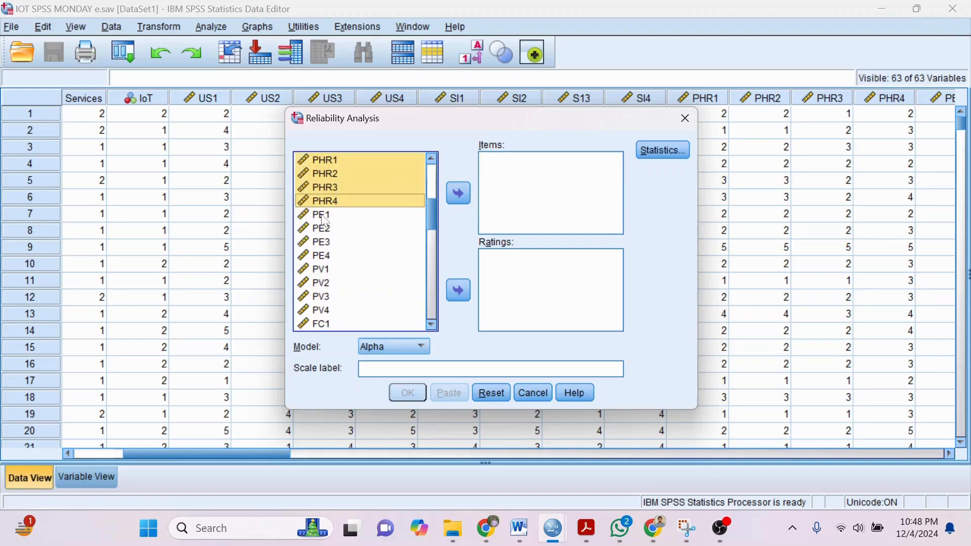
click(326, 217)
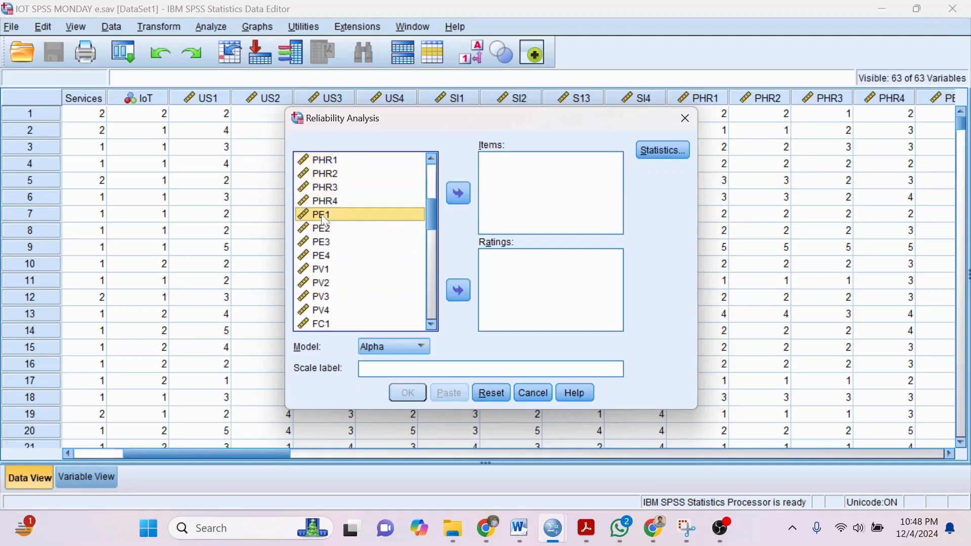
shift+click(330, 256)
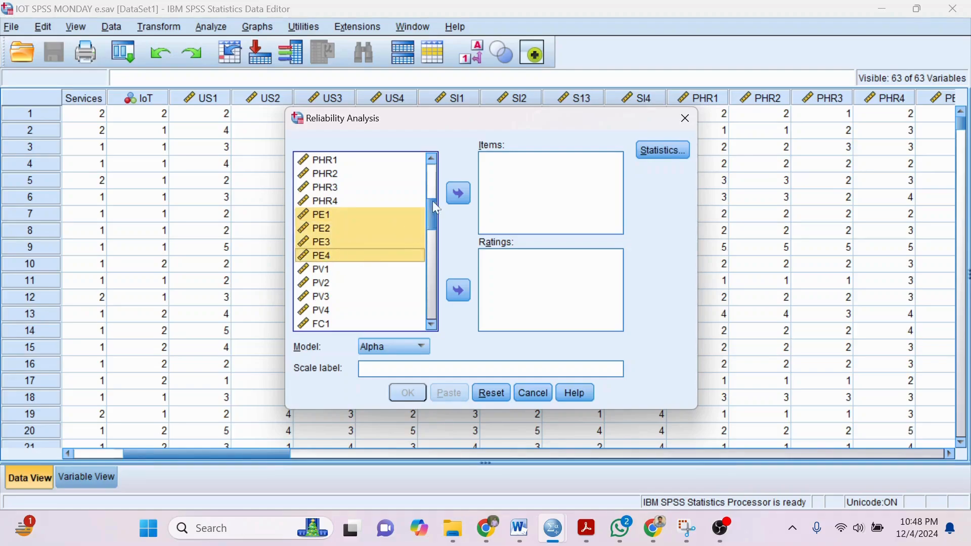
click(459, 194)
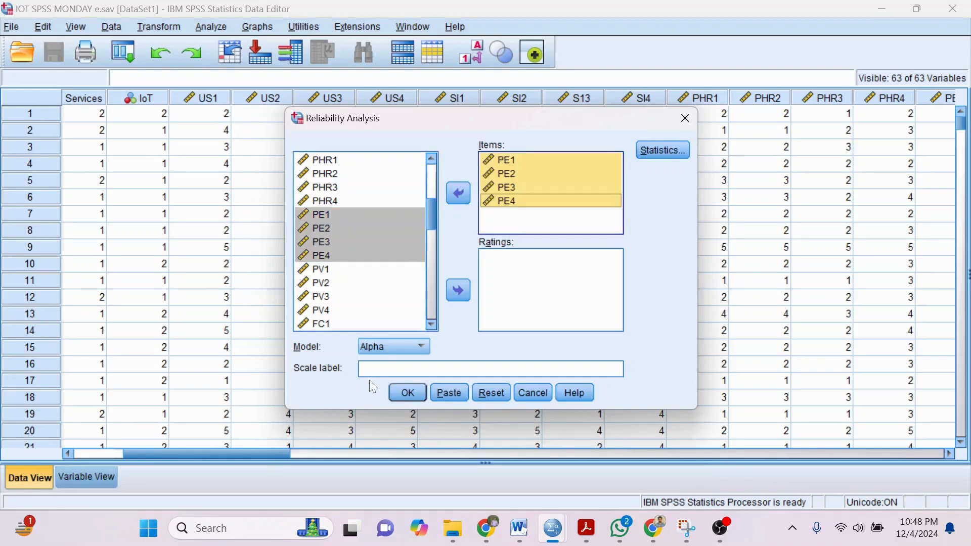
- Run the Alpha reliability analysis on the PE items and read Cronbach's Alpha in the Reliability Statistics table
click(409, 393)
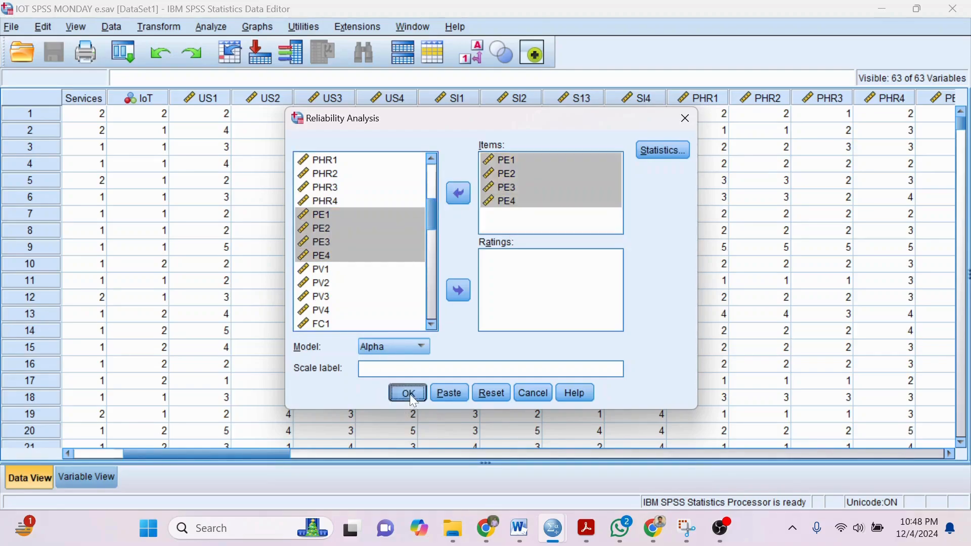
click(235, 333)
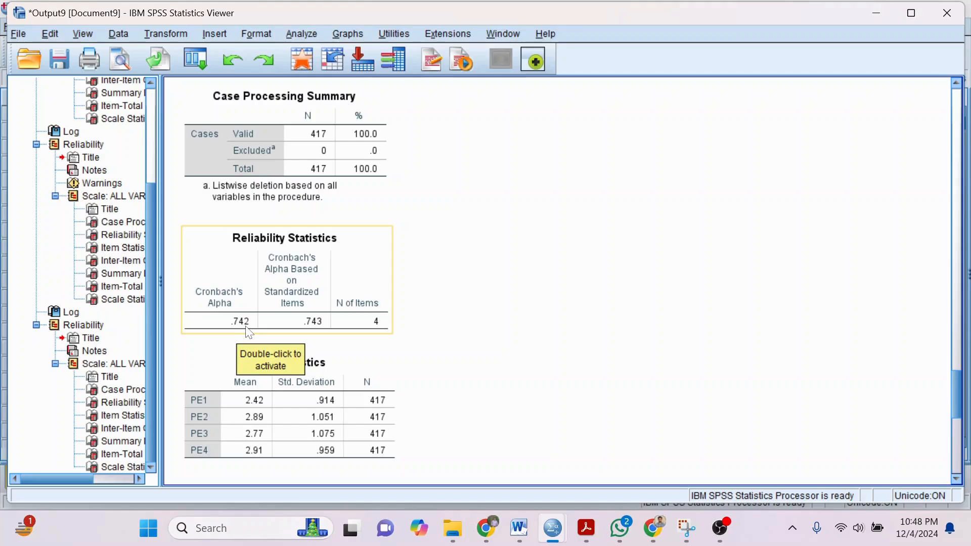
click(507, 278)
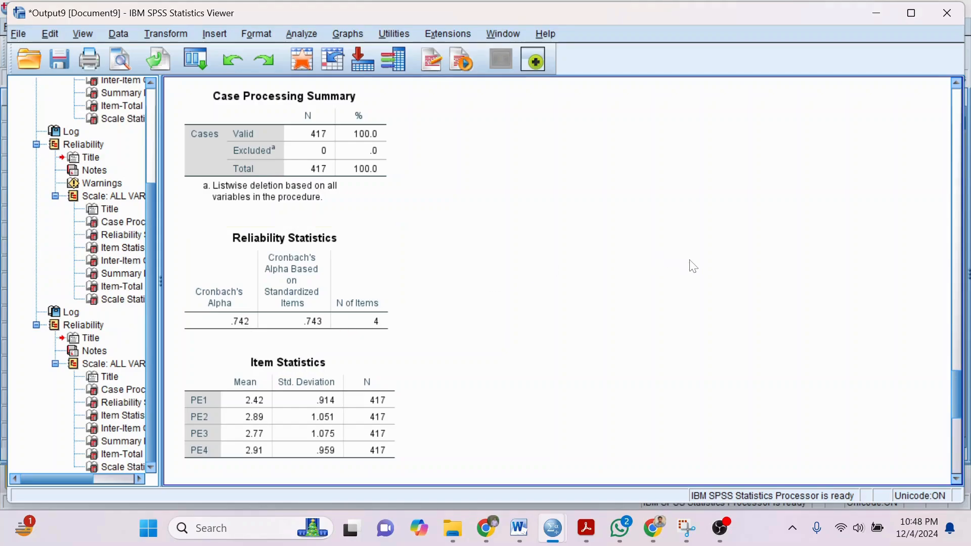
- Examine the PE scale's inter-item correlations and the Cronbach's Alpha if Item Deleted column, and return to the data editor
scroll(791, 289, down, 5)
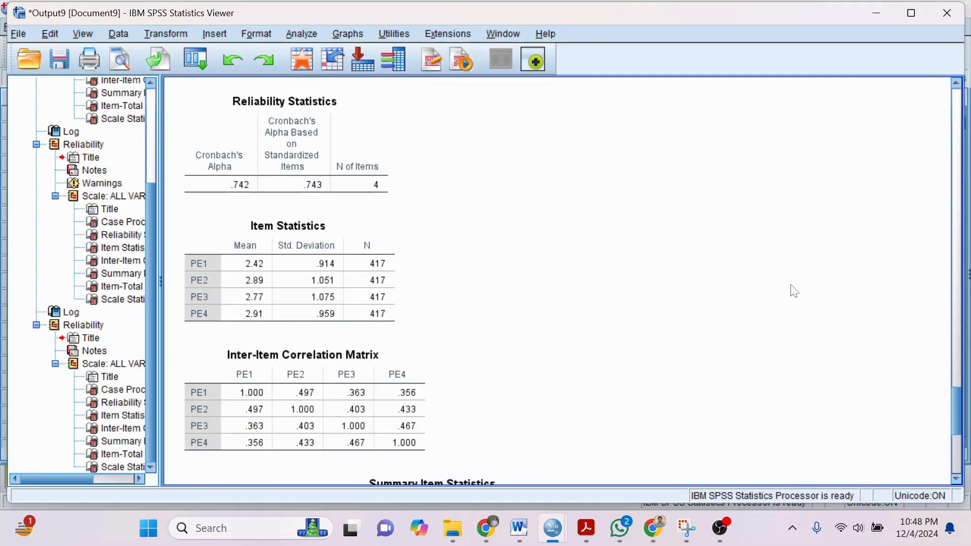
scroll(795, 292, down, 3)
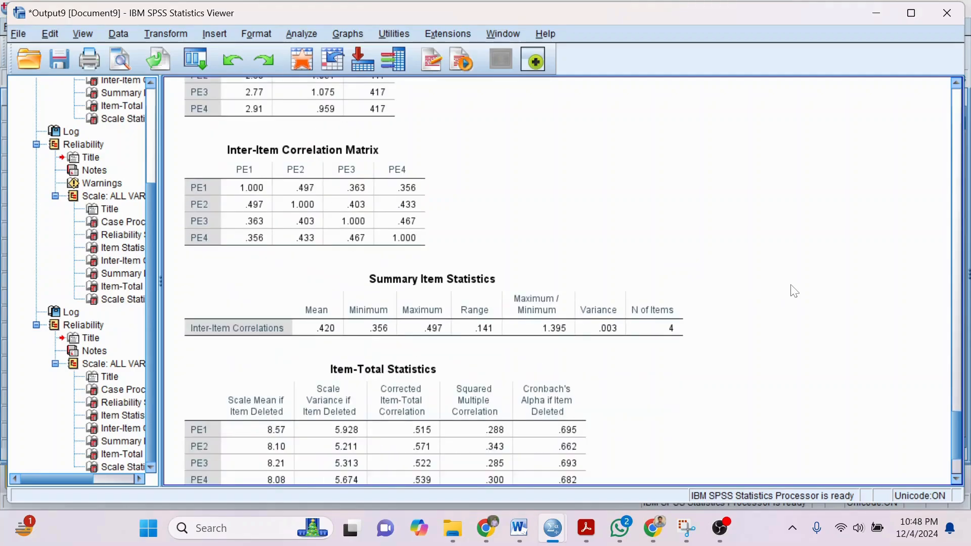
scroll(795, 292, down, 3)
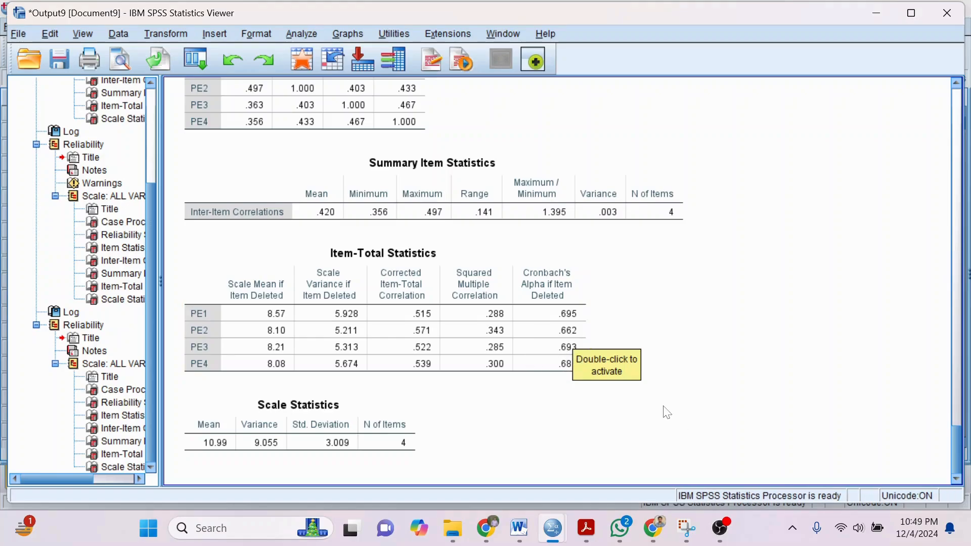
click(570, 339)
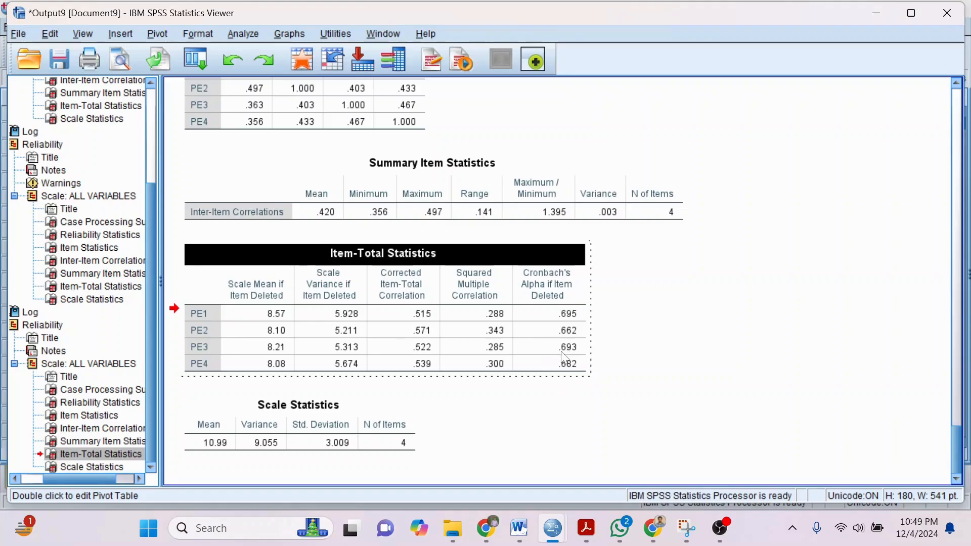
click(875, 16)
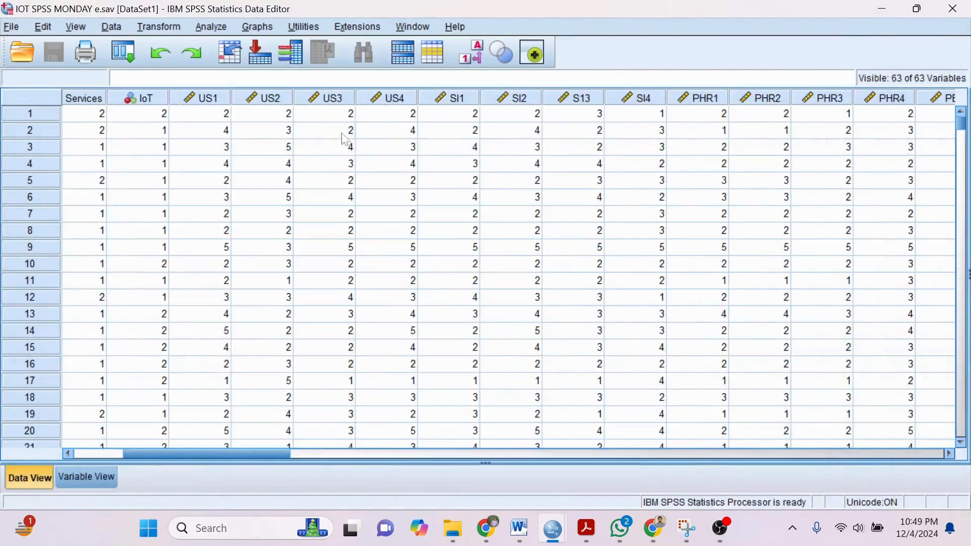
- Reopen the Reliability Analysis dialog and remove PE1 to PE4 from the analysis items
click(210, 27)
mouse_move(275, 292)
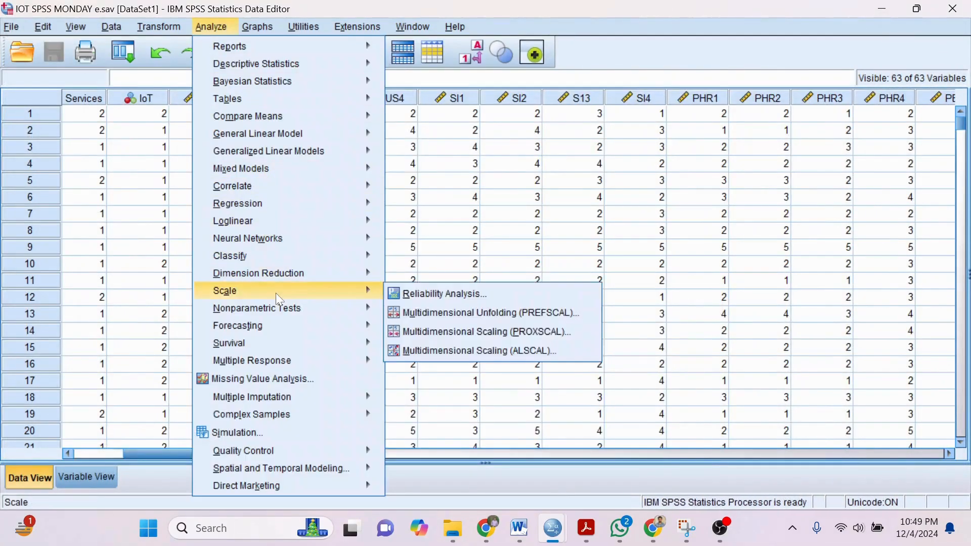
click(426, 296)
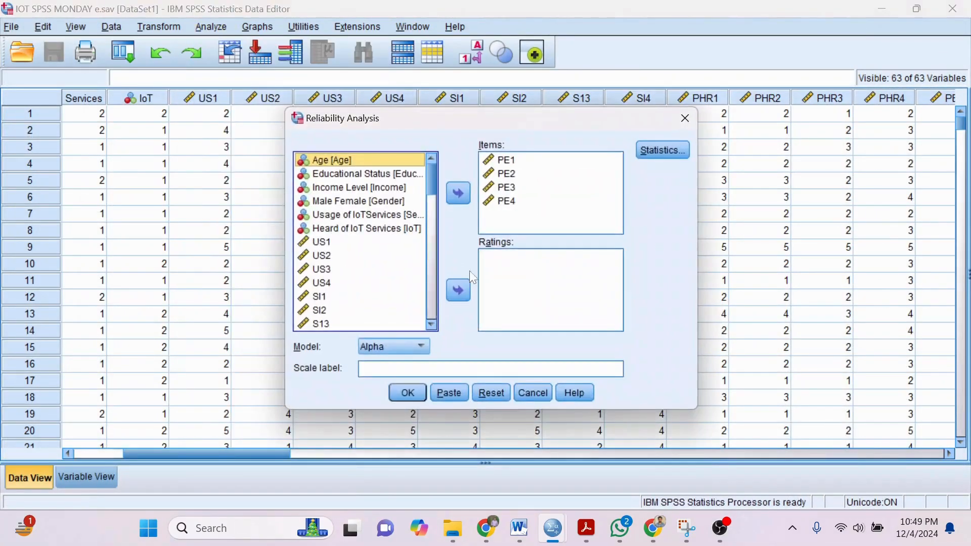
click(508, 160)
shift+click(504, 202)
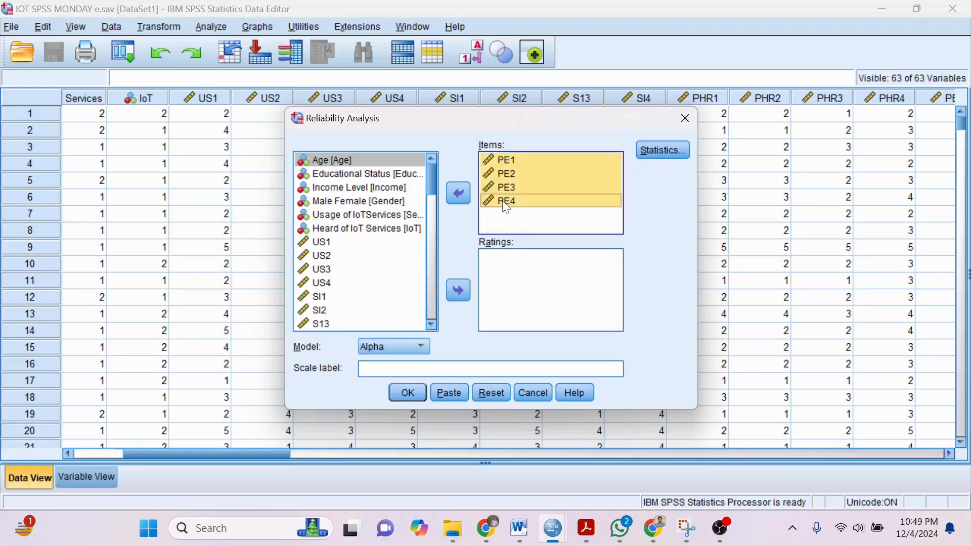
click(458, 192)
- Add PV1, PV2, PV3 and PV4 as the items of the reliability analysis
scroll(366, 301, down, 1)
scroll(366, 301, down, 2)
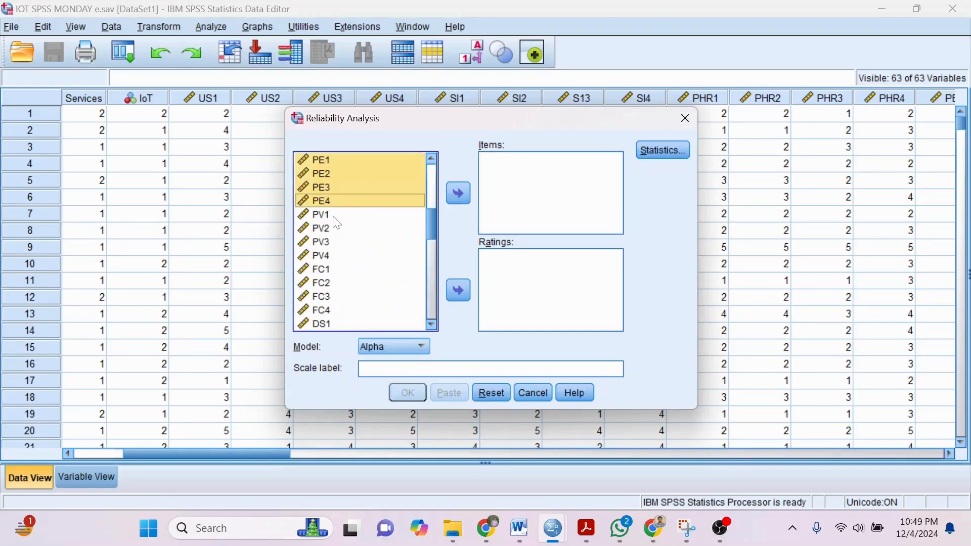
click(333, 218)
shift+click(334, 258)
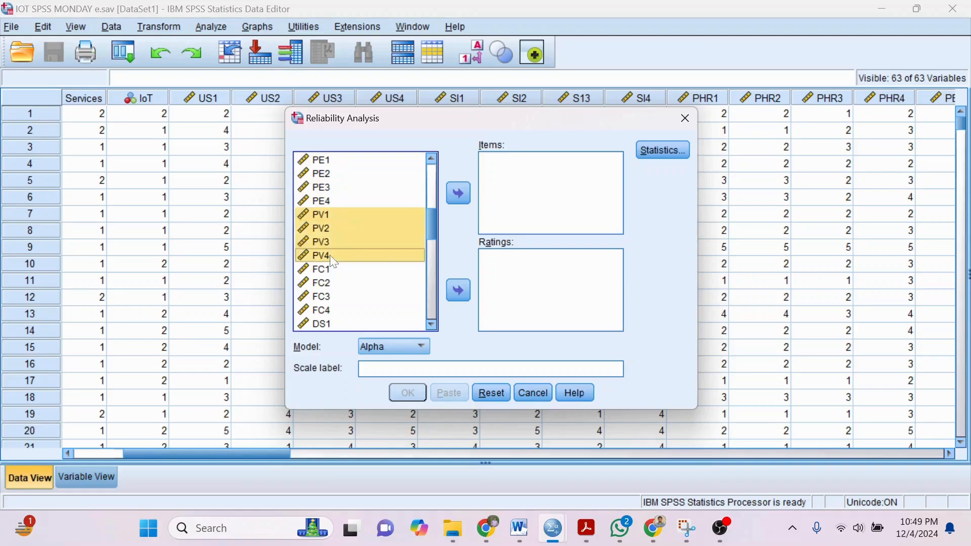
click(462, 196)
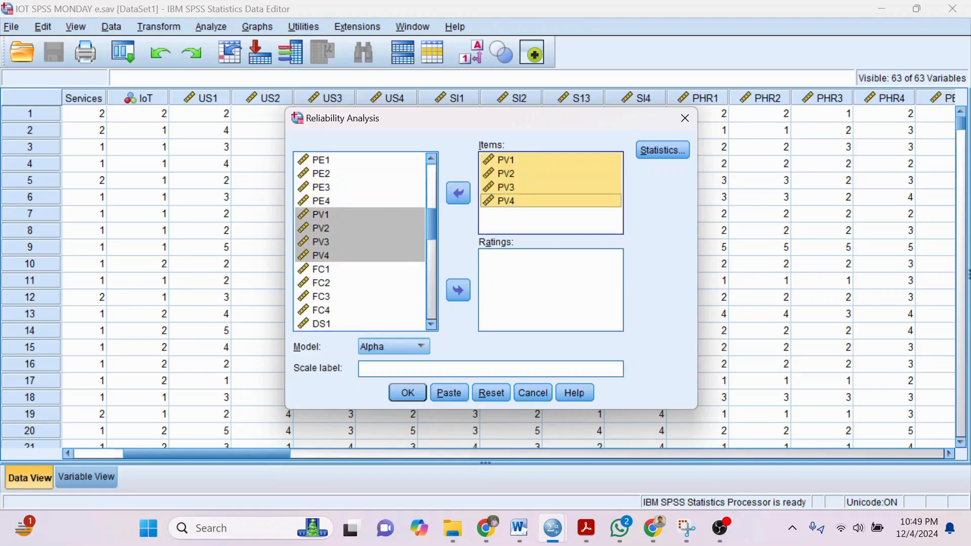
- Run the Alpha reliability analysis on the PV items and read Cronbach's Alpha in the Reliability Statistics table
click(411, 391)
scroll(508, 341, down, 3)
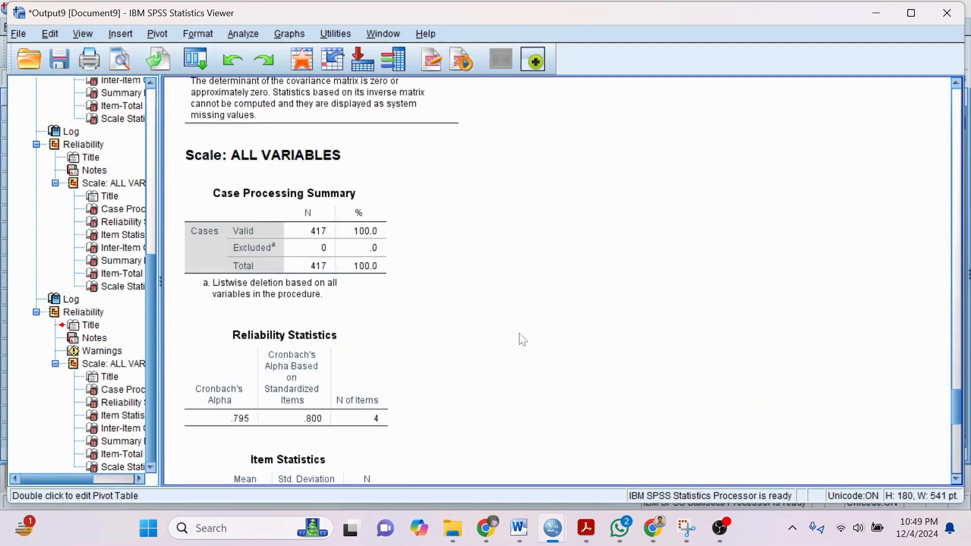
scroll(524, 340, down, 2)
click(235, 276)
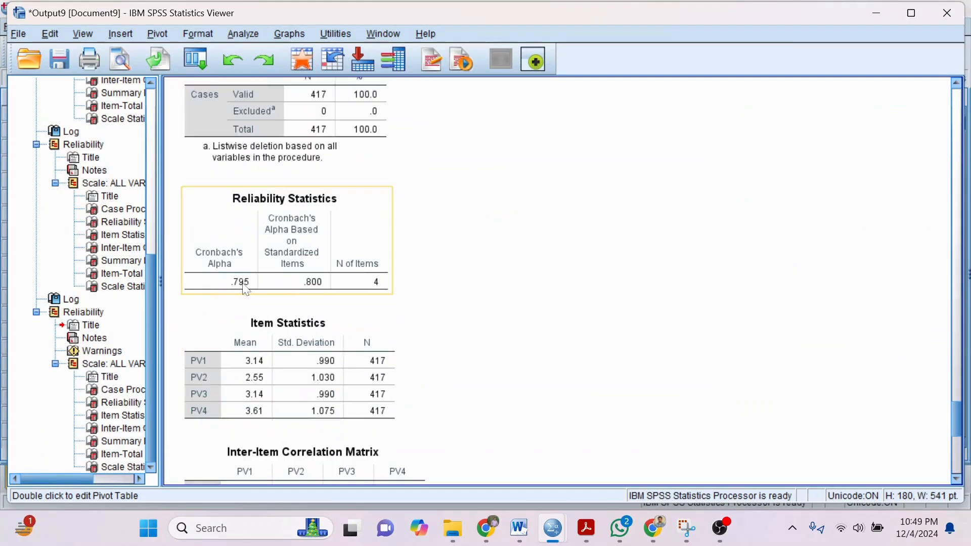
click(339, 307)
- Compare the PV scale's Cronbach's Alpha with the internal consistency table in the Word document, and return to the SPSS data editor
mouse_move(560, 532)
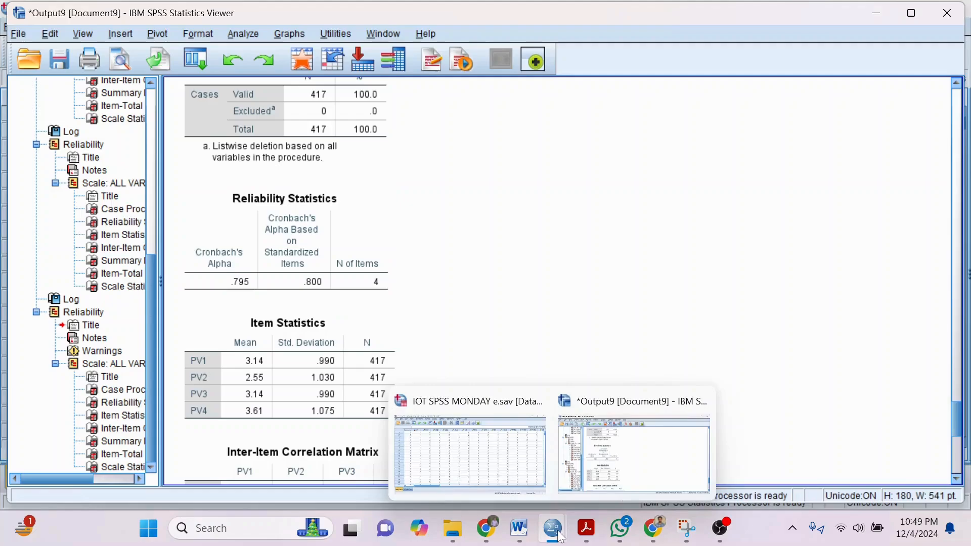
mouse_move(519, 528)
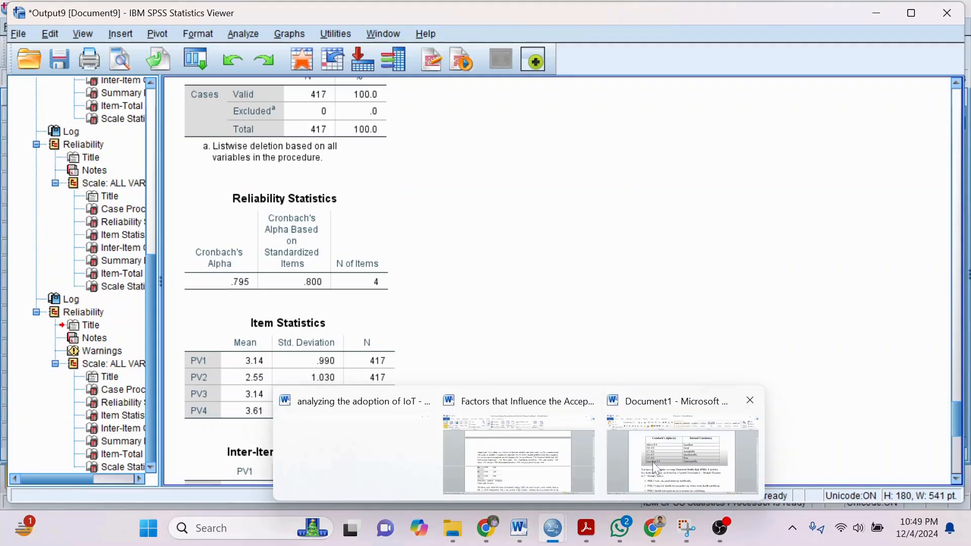
click(653, 462)
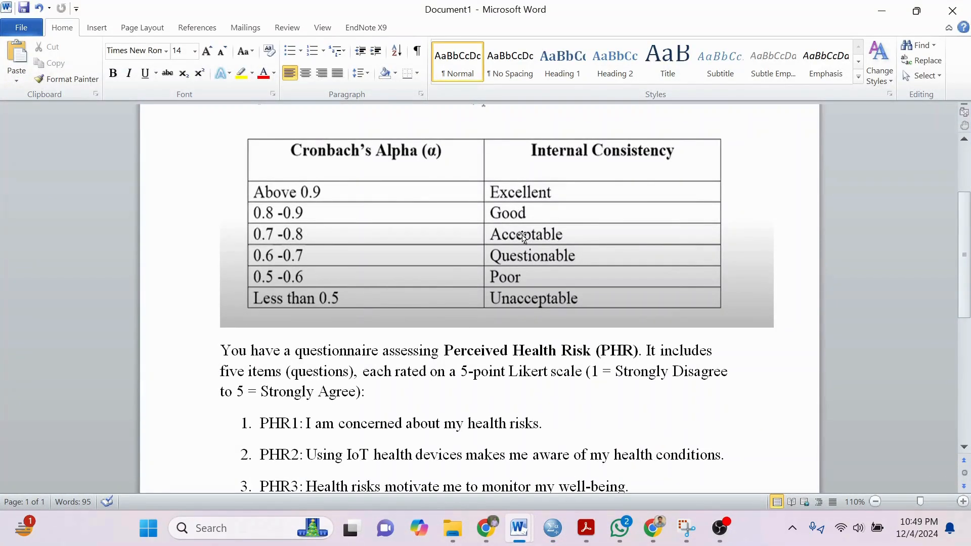
click(883, 14)
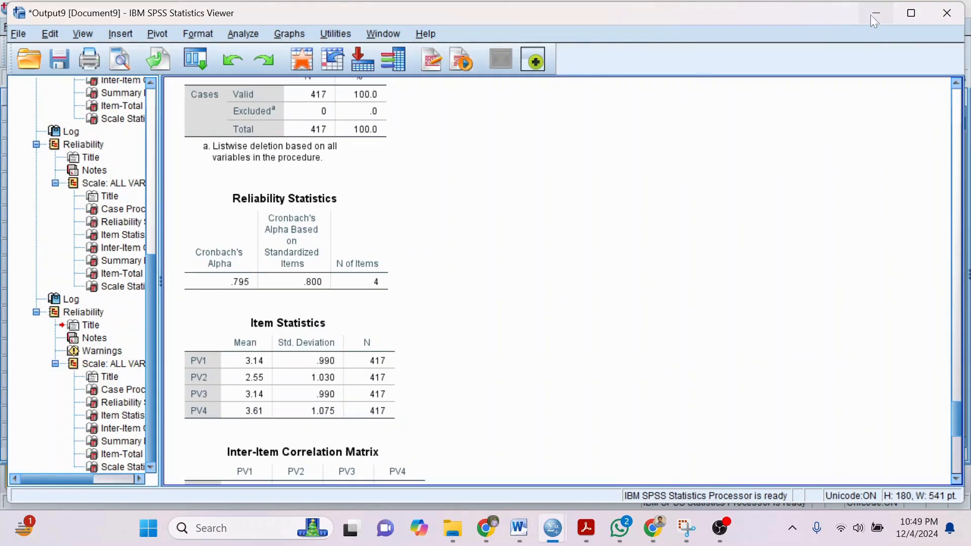
click(871, 16)
- Reopen the Reliability Analysis dialog and remove PV1 to PV4 from the analysis items
click(214, 27)
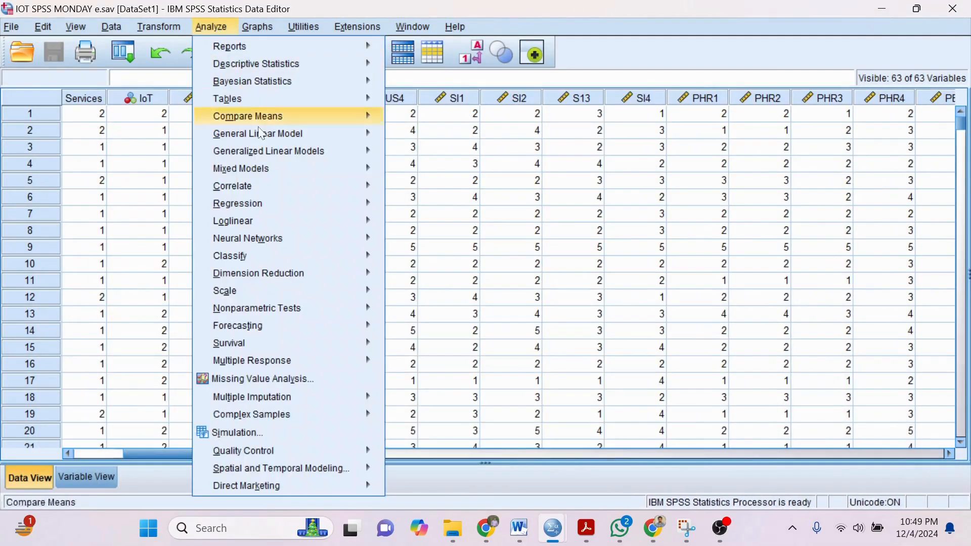
mouse_move(381, 291)
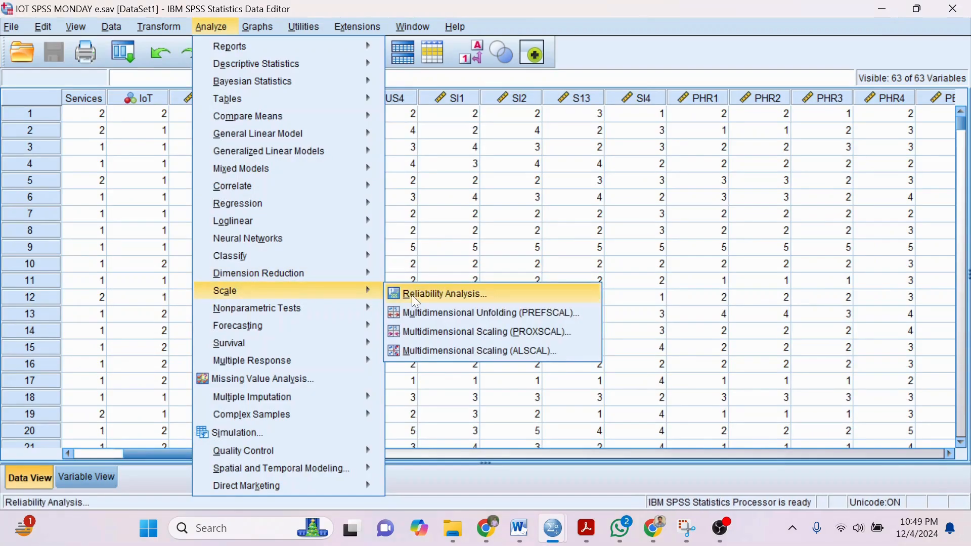
click(412, 295)
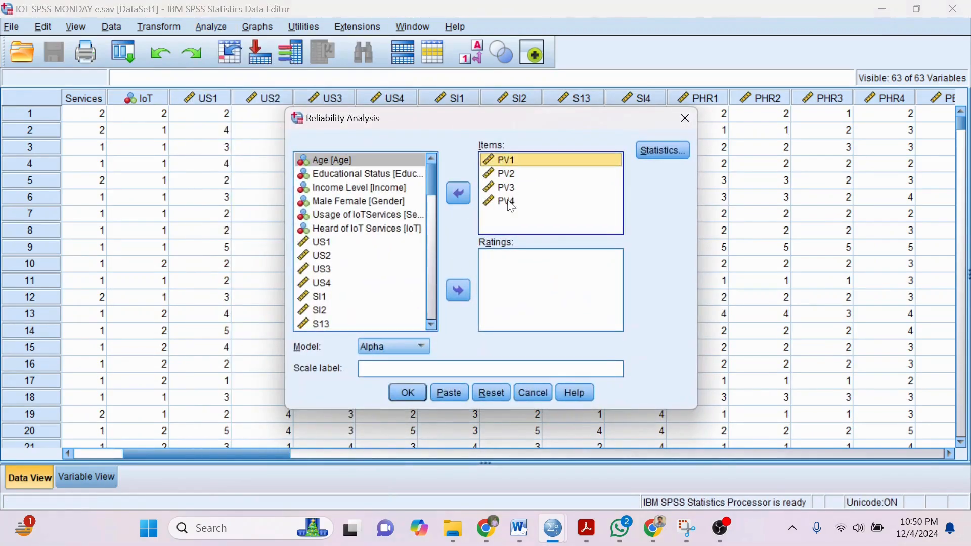
shift+click(511, 202)
click(458, 193)
- Add FC1, FC2, FC3 and FC4 as the items of the reliability analysis
scroll(391, 257, down, 3)
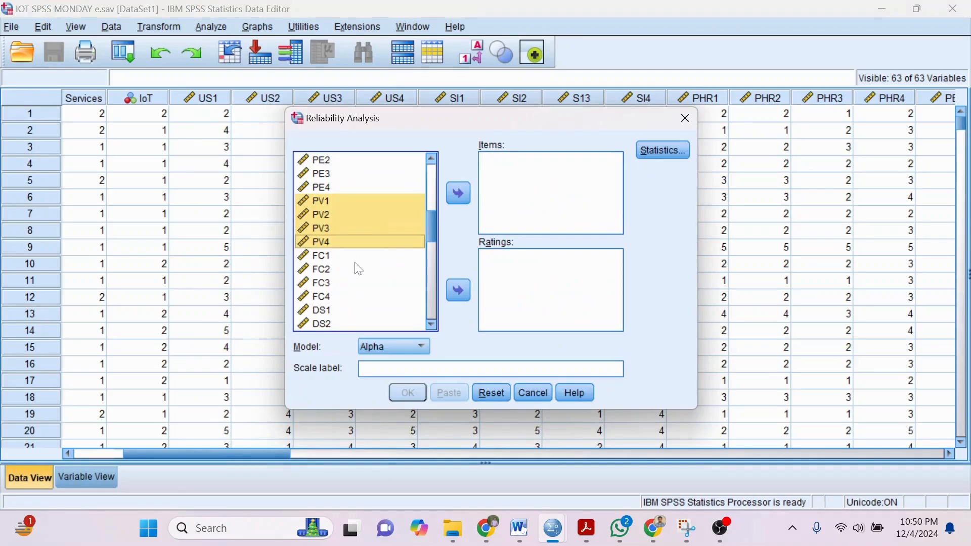
click(334, 254)
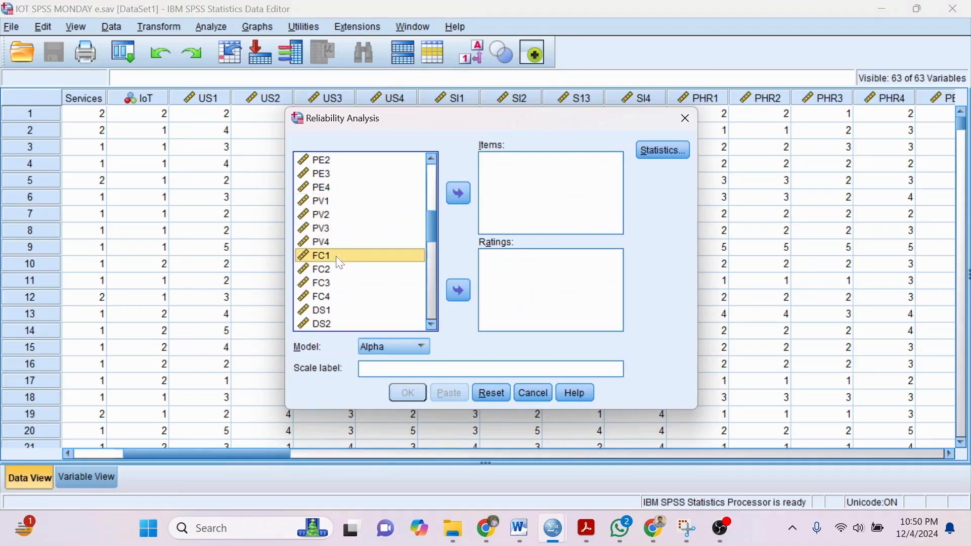
shift+click(329, 297)
click(459, 193)
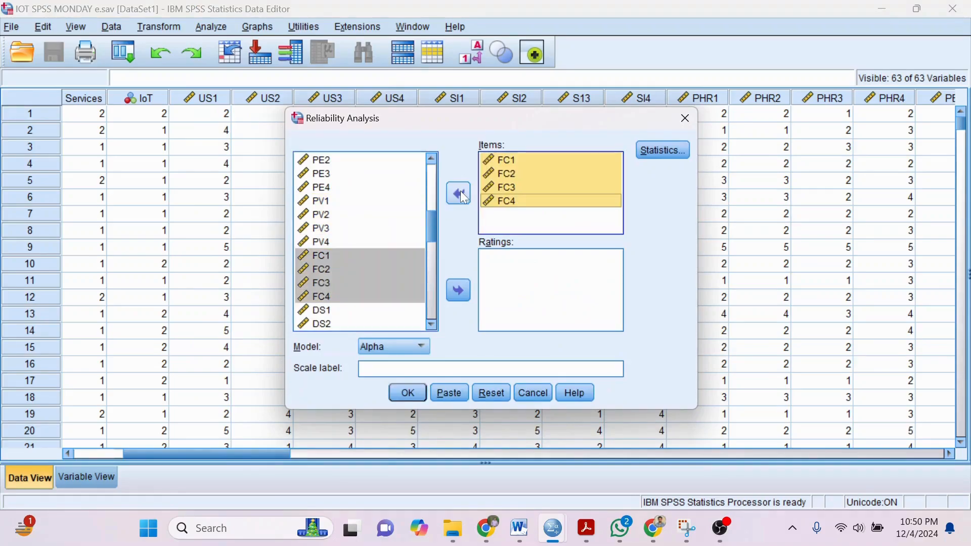
- Run the Alpha reliability analysis on the FC items and read Cronbach's Alpha in the Reliability Statistics table
click(409, 391)
scroll(533, 331, down, 4)
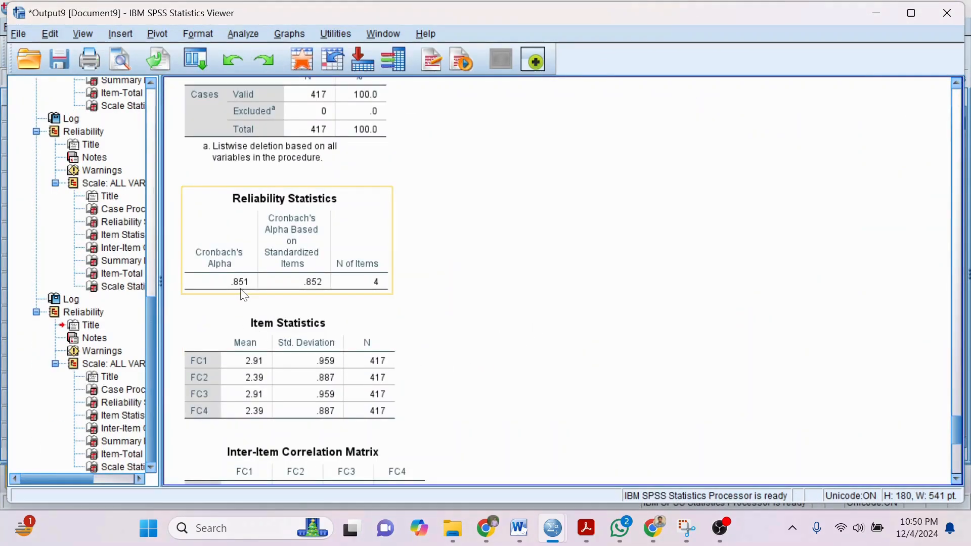
click(373, 320)
- Examine the Cronbach's Alpha if Item Deleted column in the FC scale's Item-Total Statistics table, and return to the data editor
scroll(590, 381, down, 8)
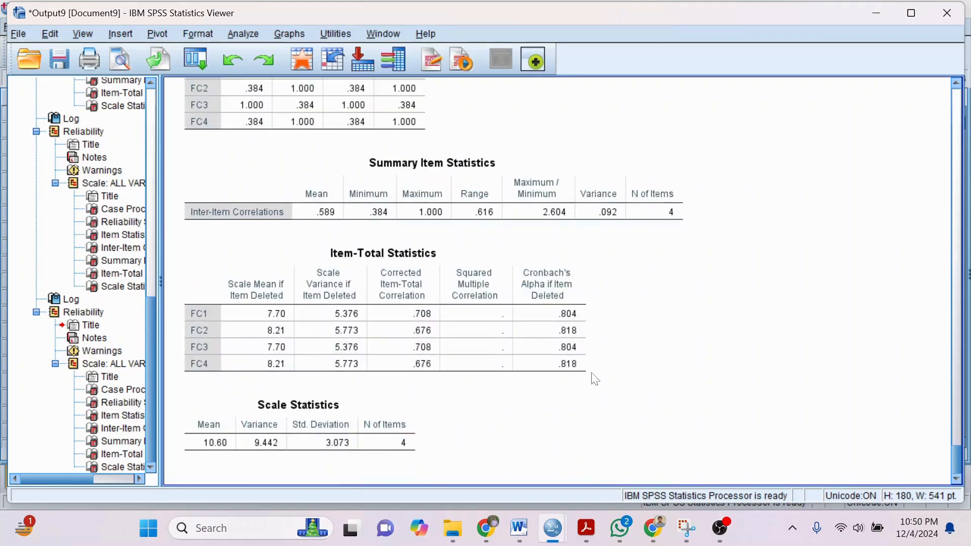
click(541, 383)
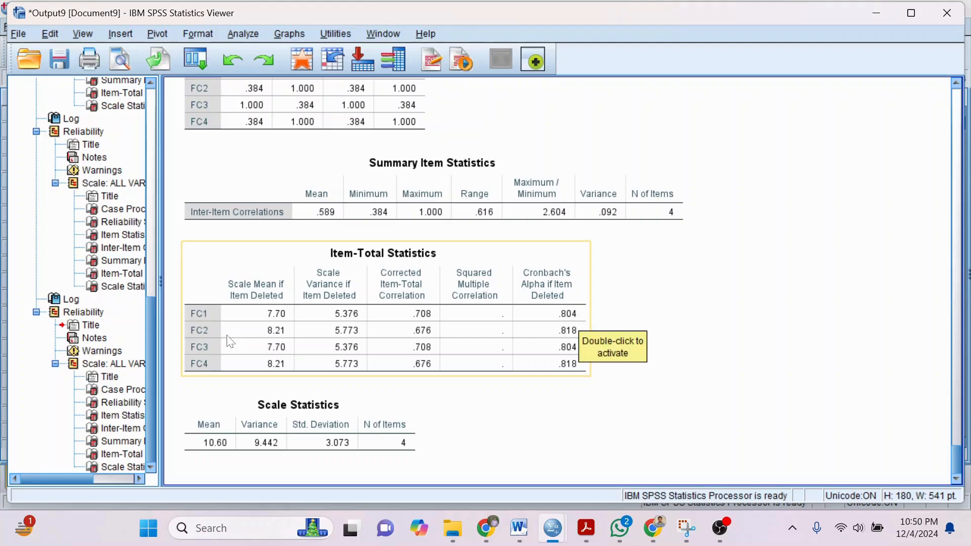
click(569, 348)
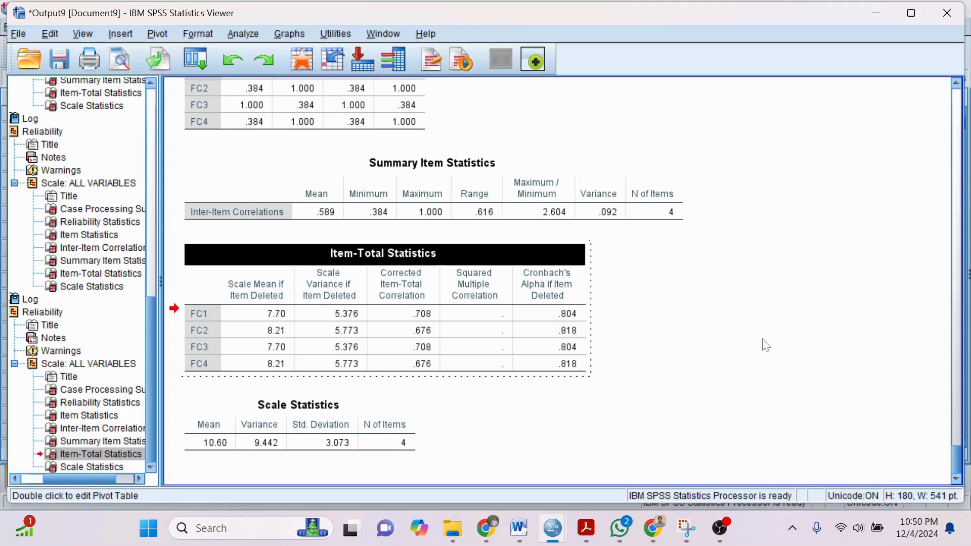
click(874, 14)
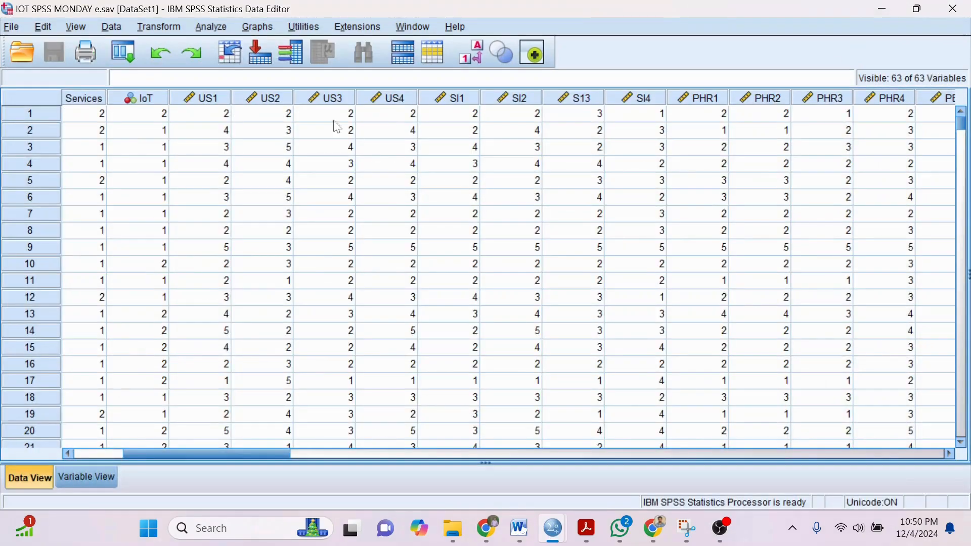
- Reopen the Reliability Analysis dialog and remove FC1 to FC4 from the analysis items
click(210, 30)
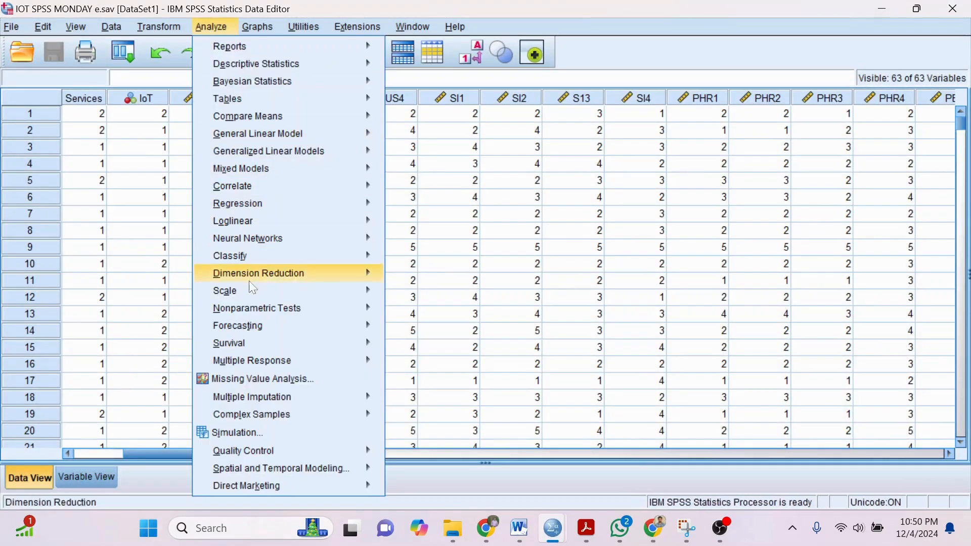
mouse_move(248, 293)
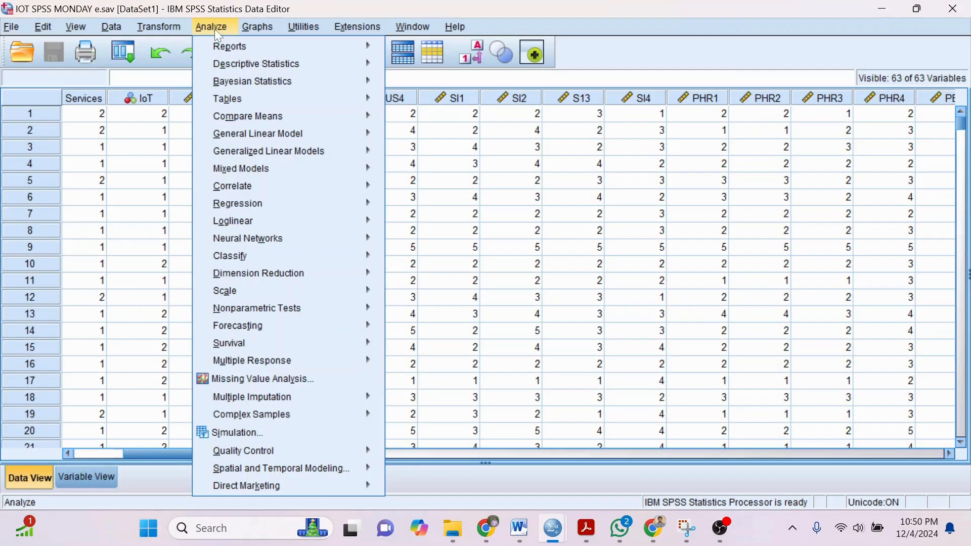
click(214, 28)
click(215, 29)
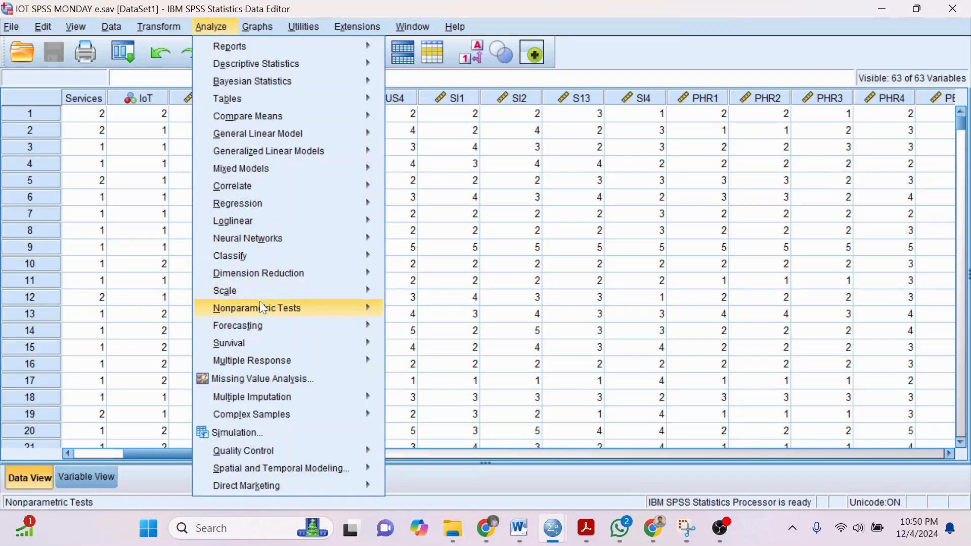
mouse_move(266, 292)
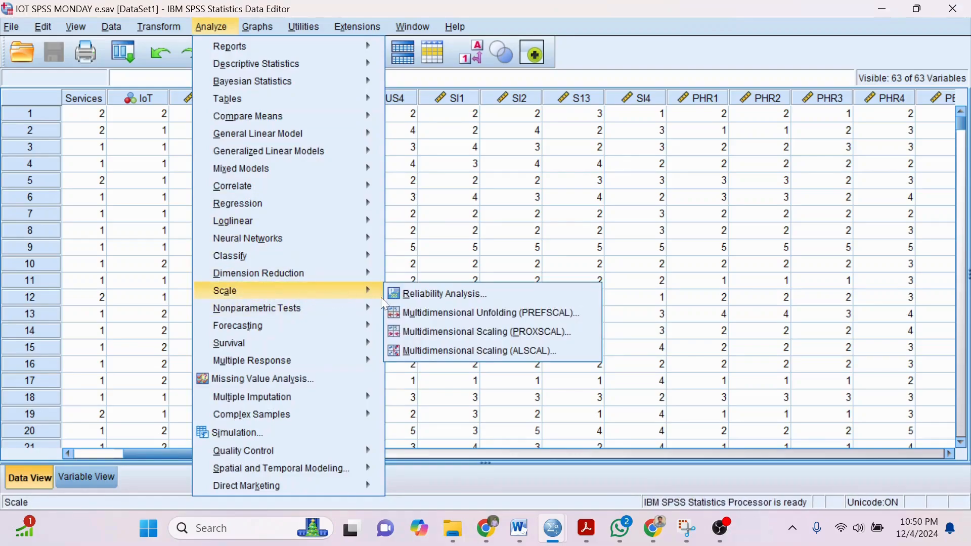
click(412, 298)
click(505, 161)
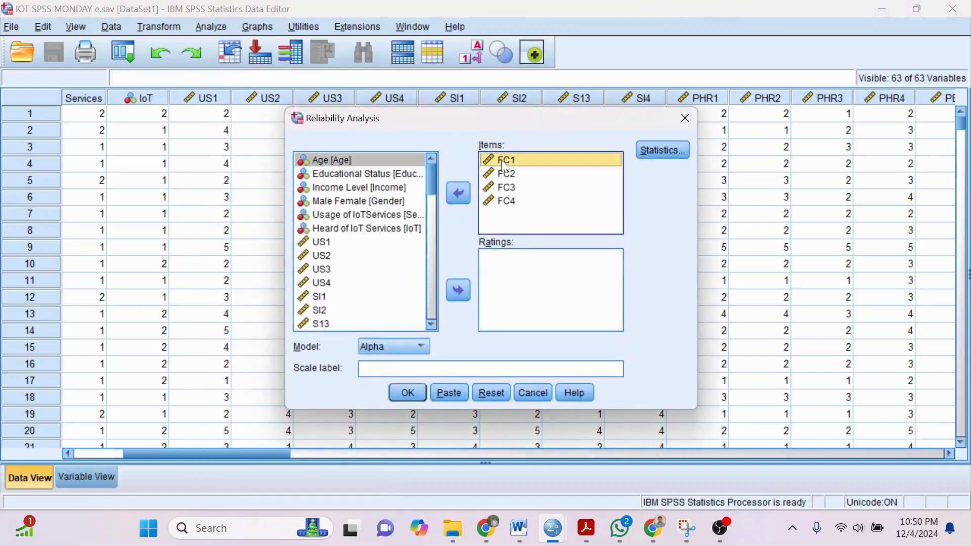
shift+click(516, 208)
click(459, 193)
- Add DS1, DS2, DS3 and DS4 as the items of the reliability analysis
scroll(399, 294, down, 3)
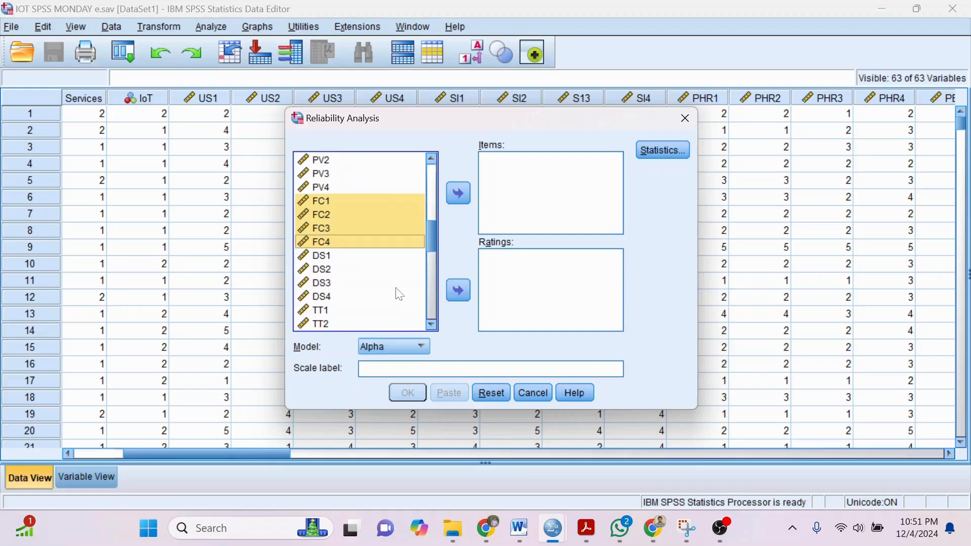
click(322, 258)
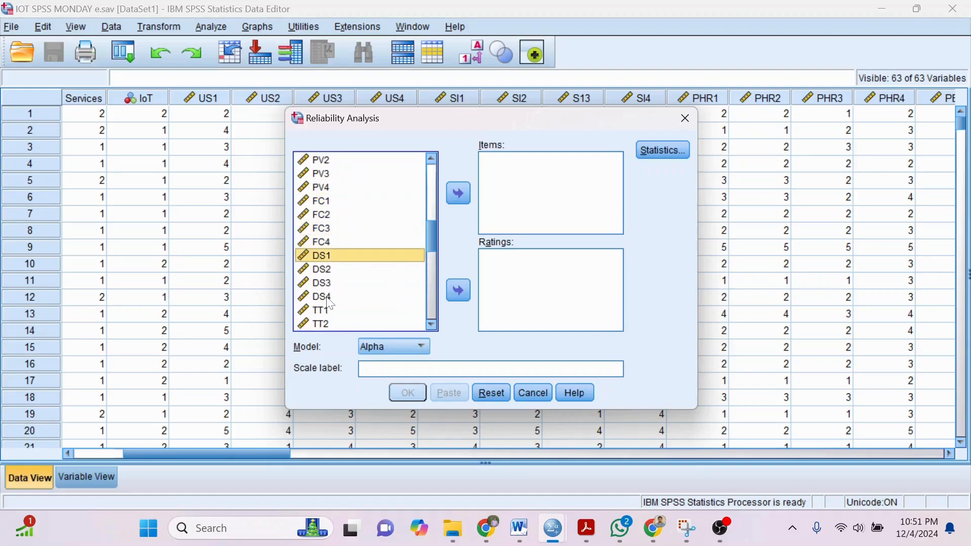
shift+click(328, 298)
click(460, 202)
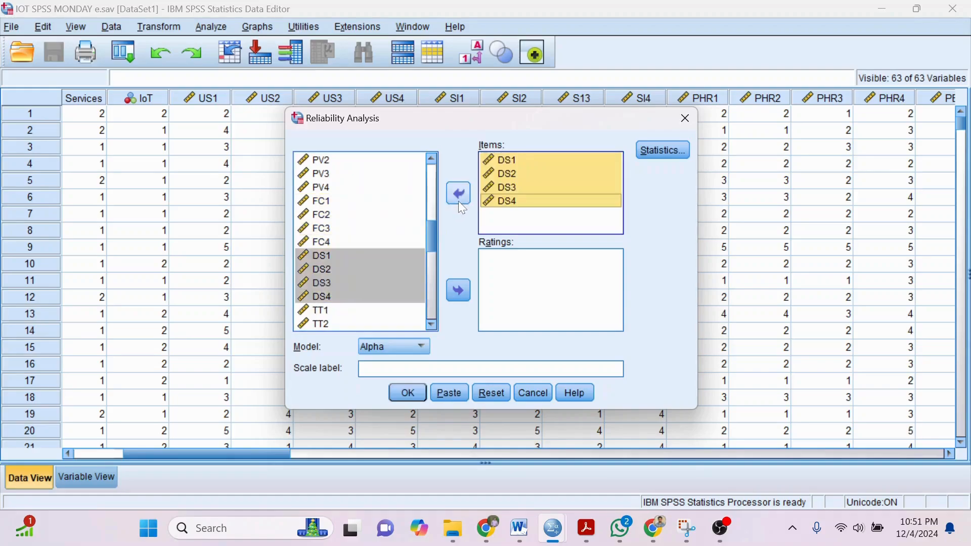
- Run the Alpha reliability analysis on the DS items and read Cronbach's Alpha in the Reliability Statistics table
click(408, 393)
scroll(513, 323, down, 2)
click(253, 331)
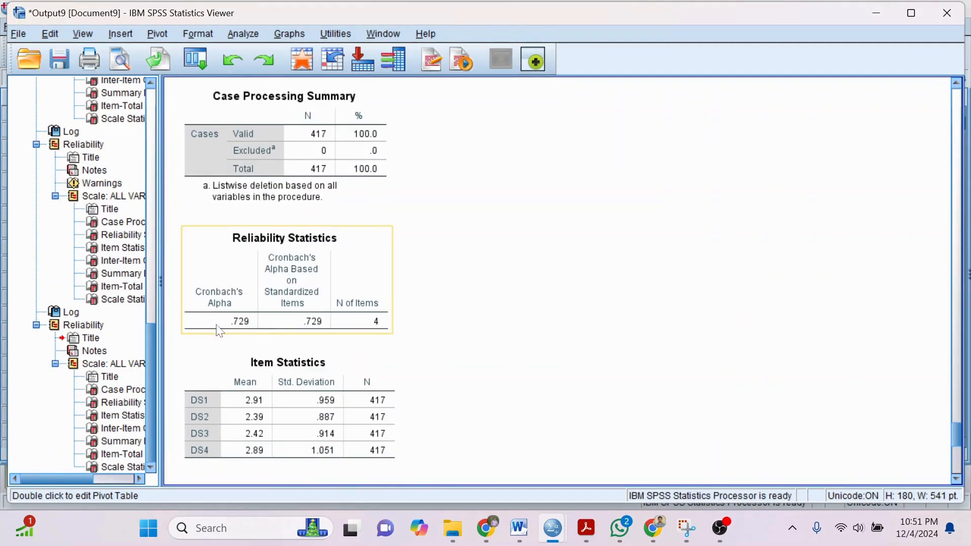
click(550, 310)
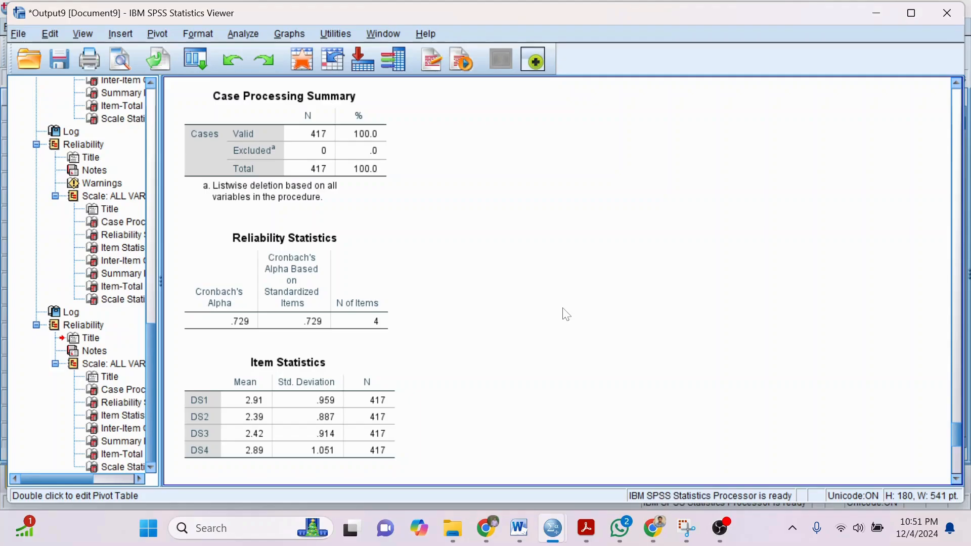
mouse_move(726, 533)
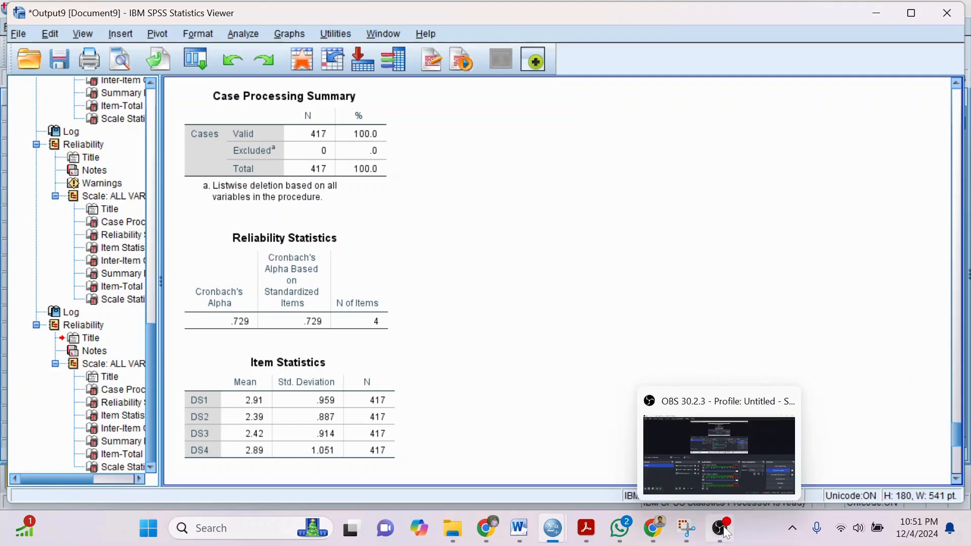